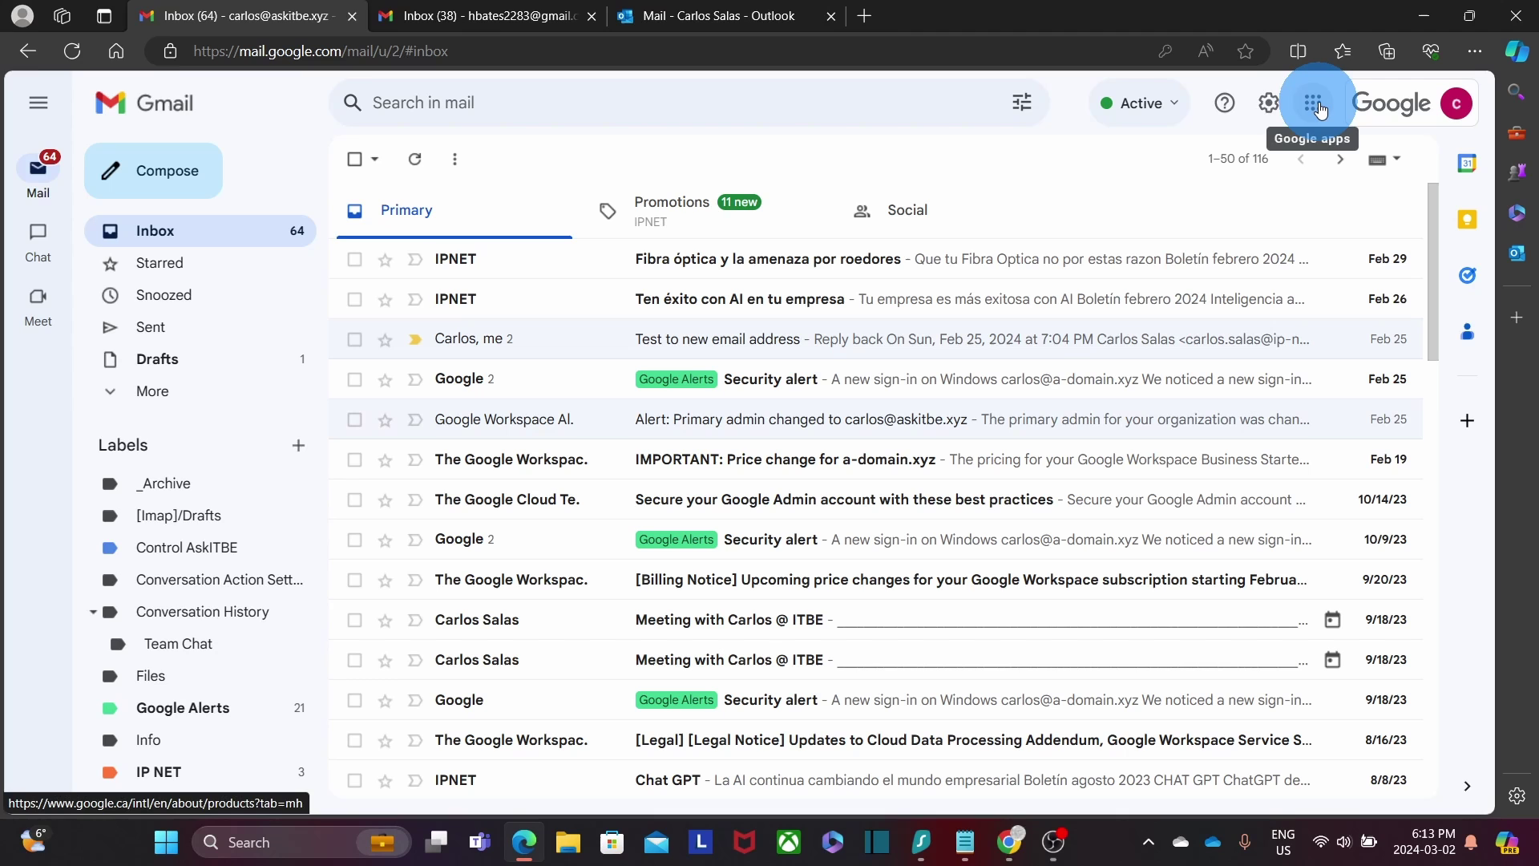
# - Open the Admin console for the askitbe.xyz domain from the Google apps launcher
pyautogui.click(1318, 106)
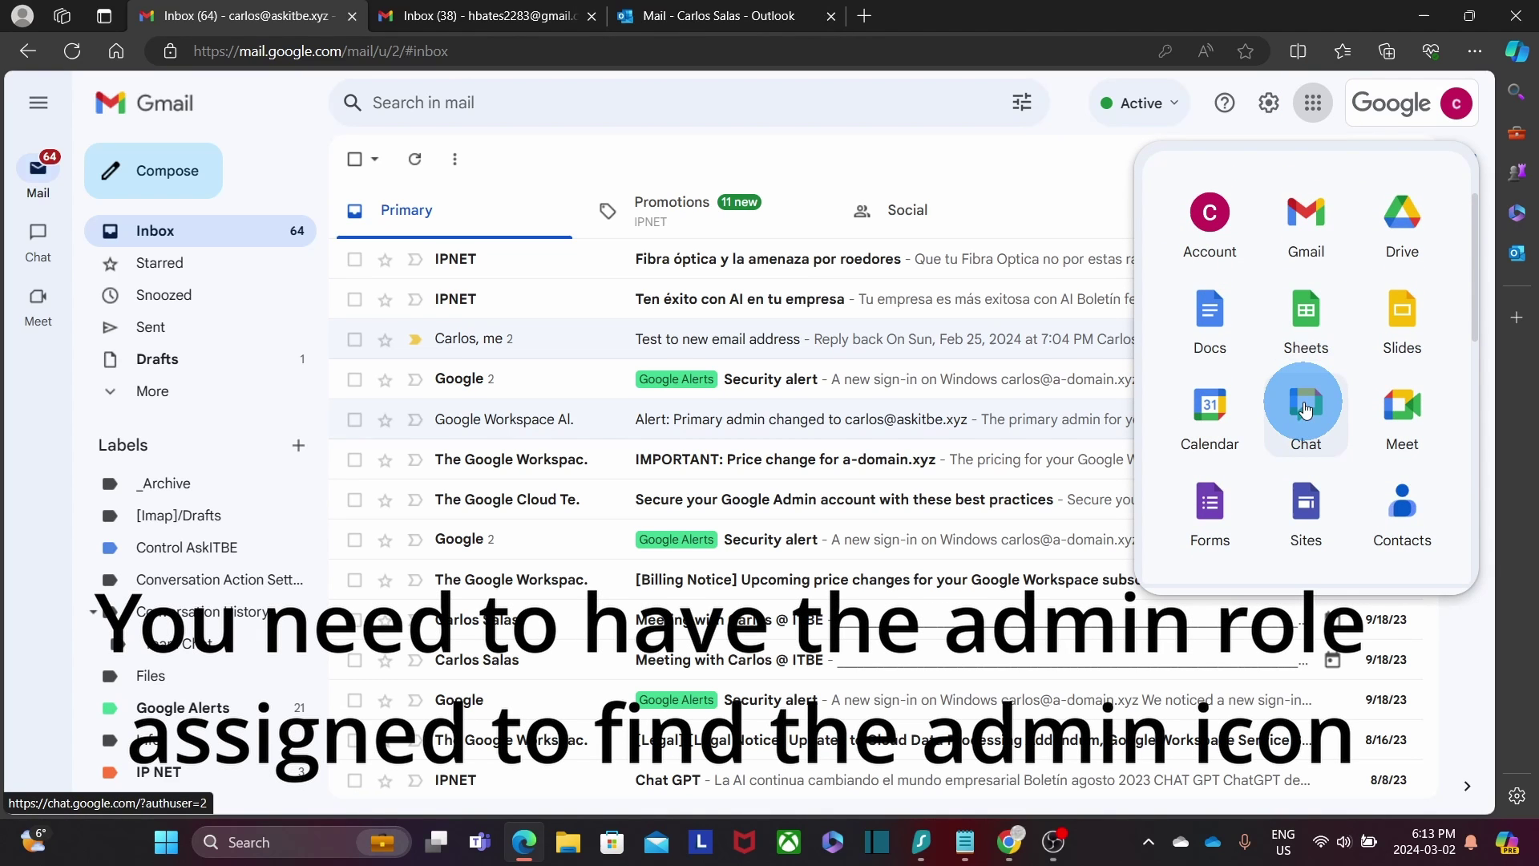
pyautogui.scroll(-5, 1305, 409)
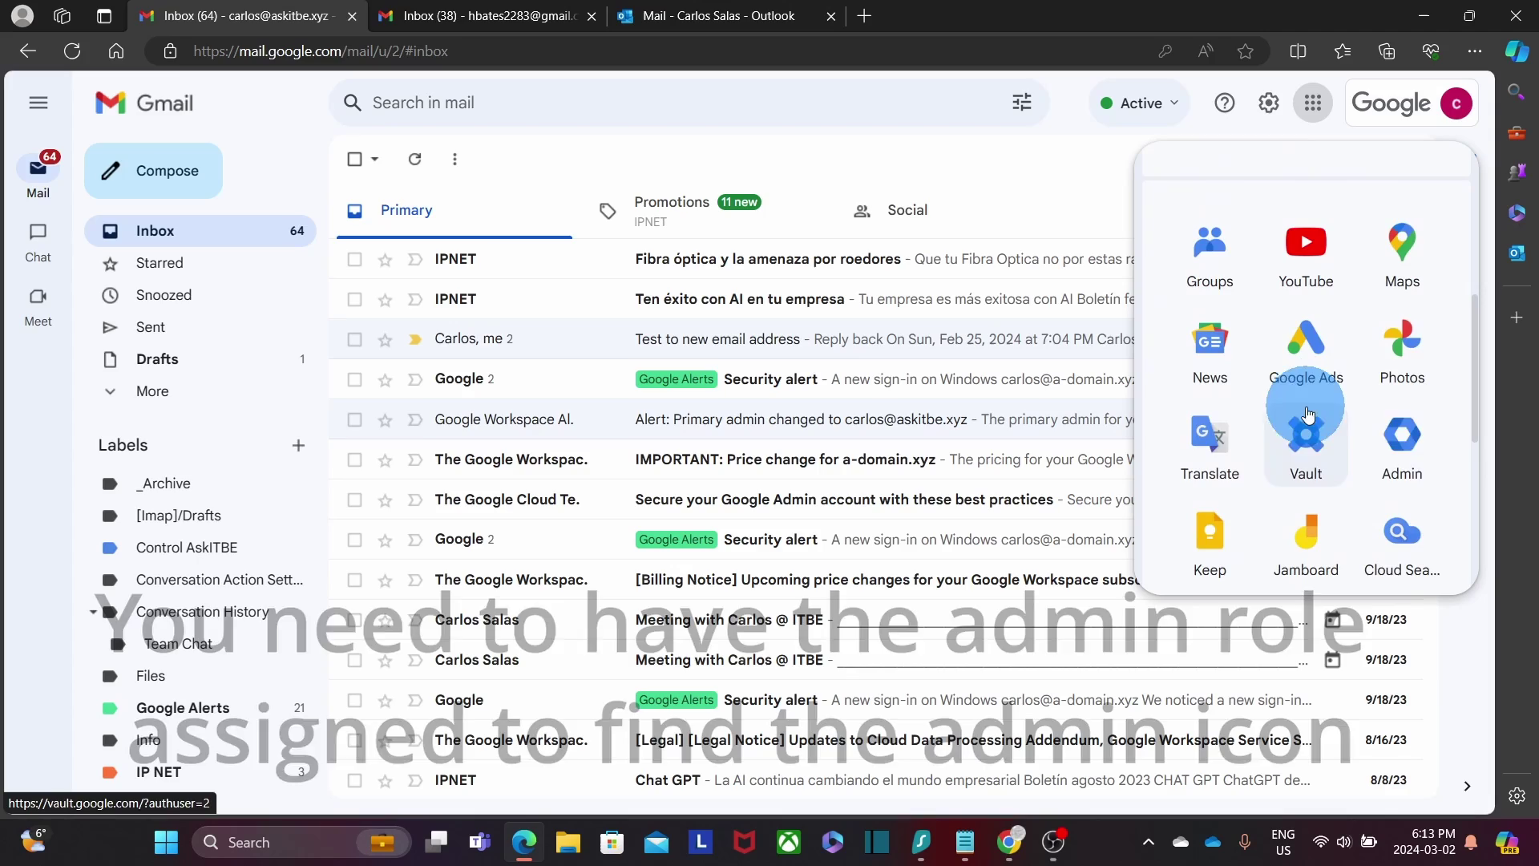
pyautogui.click(1402, 449)
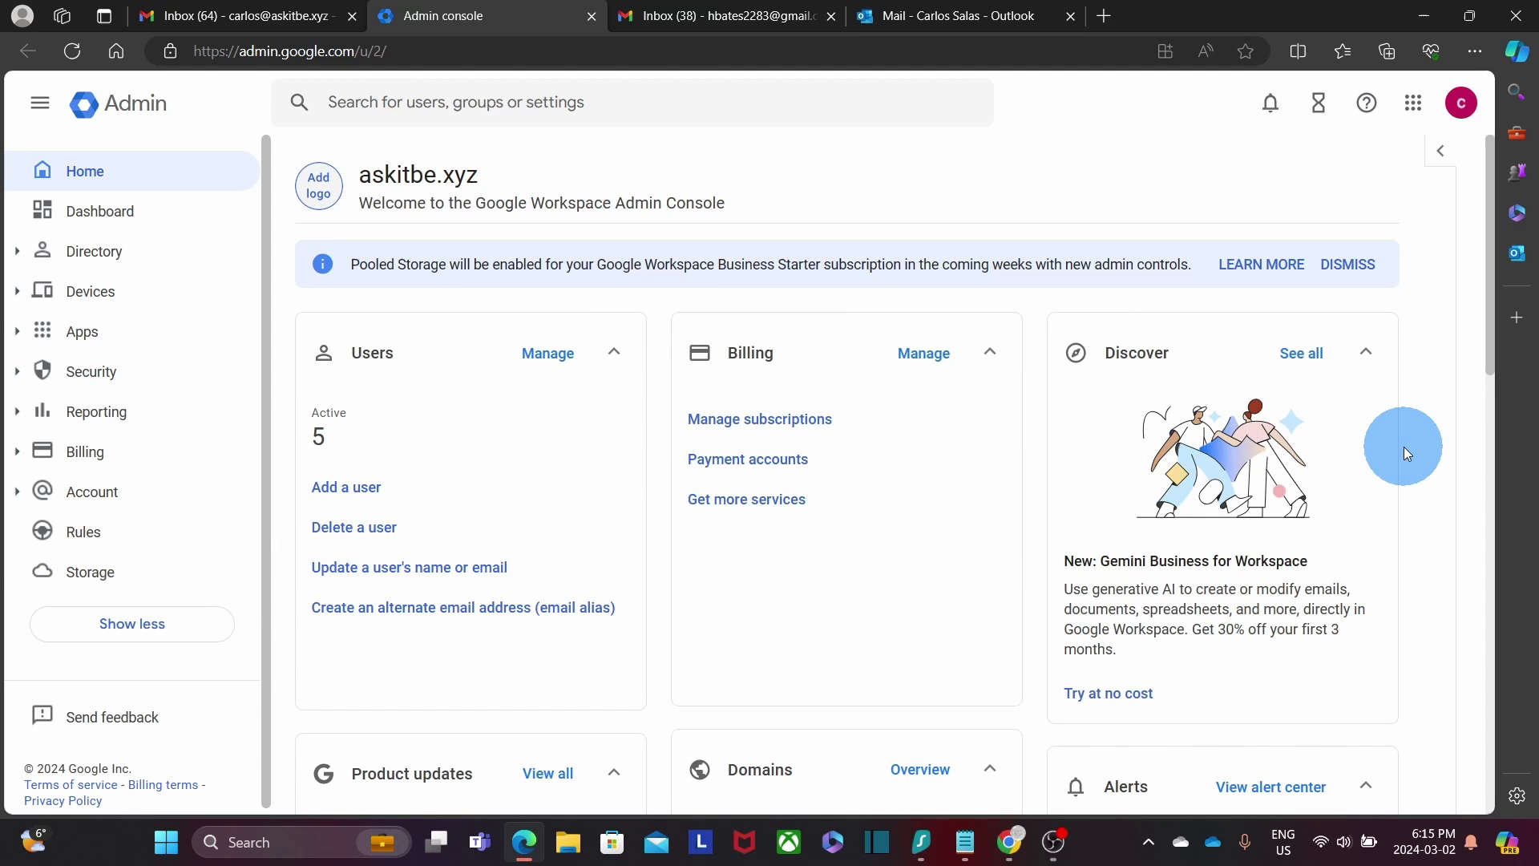
# - Navigate to Apps > Google Workspace > Gmail to reach the Default routing page
pyautogui.click(88, 344)
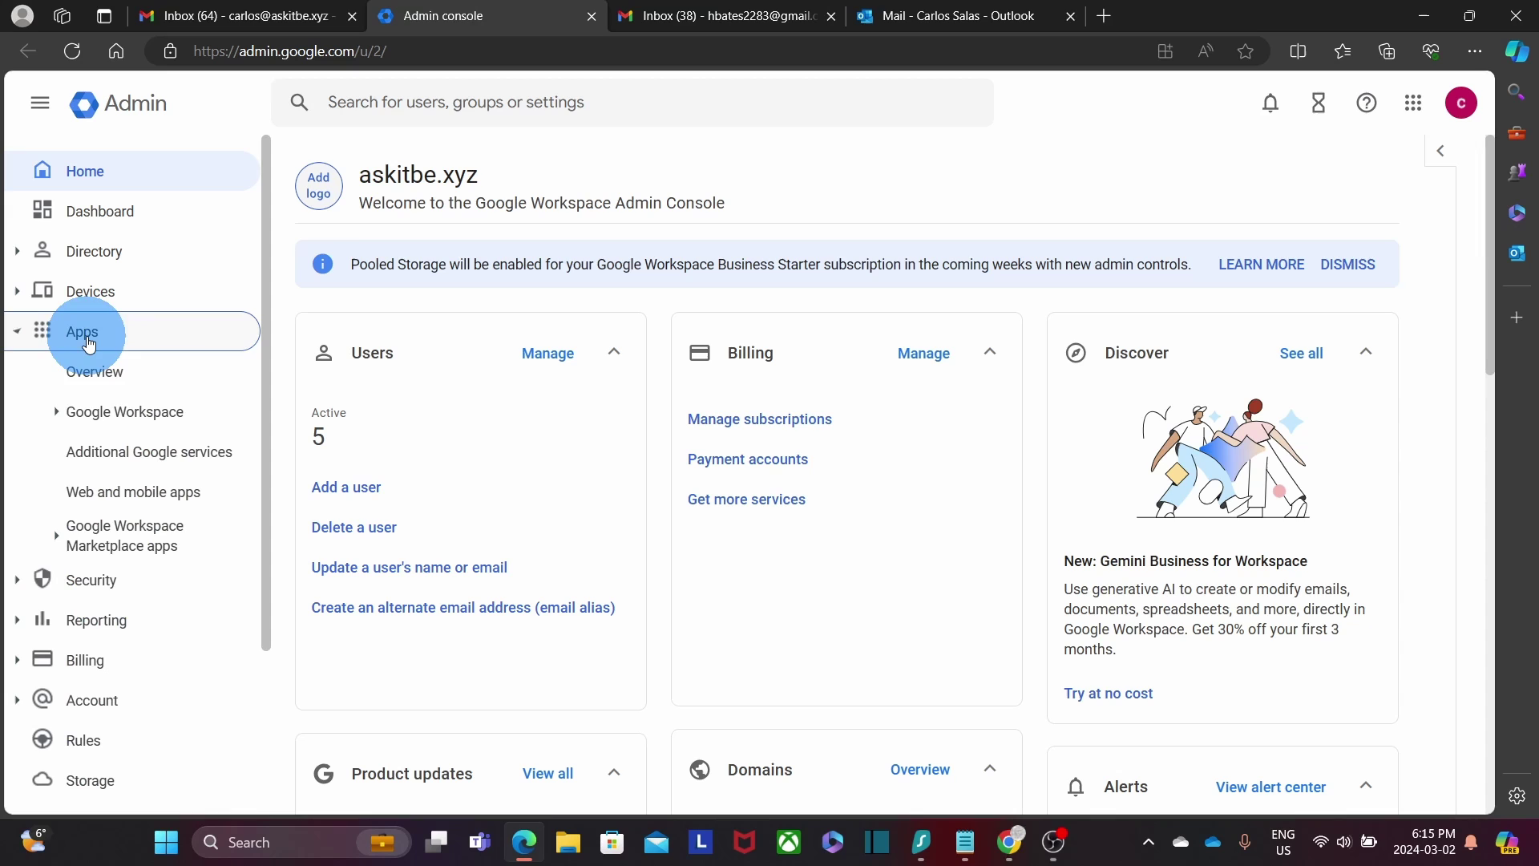
pyautogui.click(103, 413)
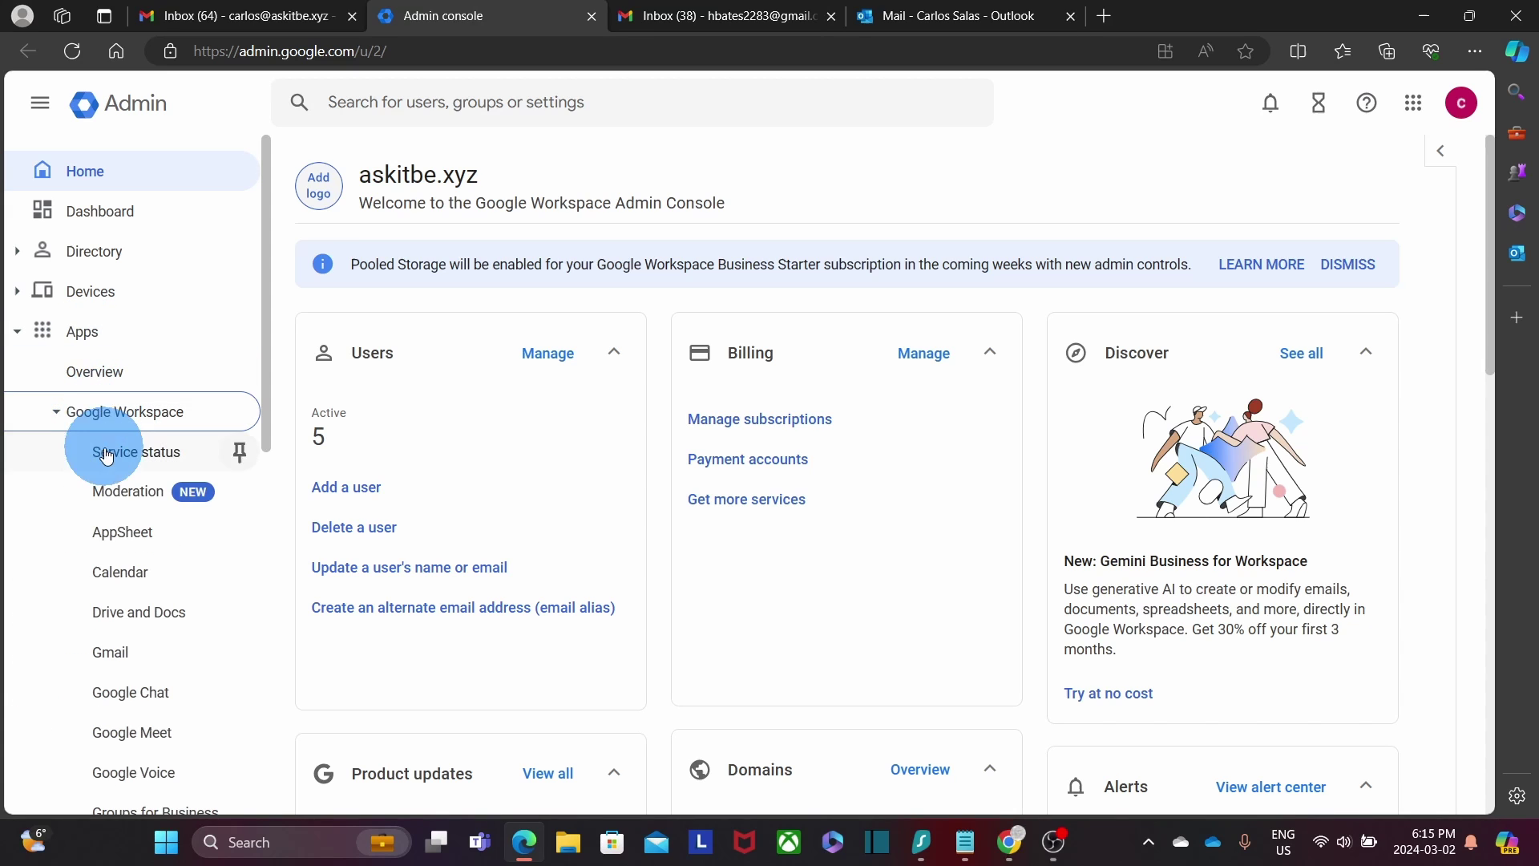
pyautogui.click(126, 655)
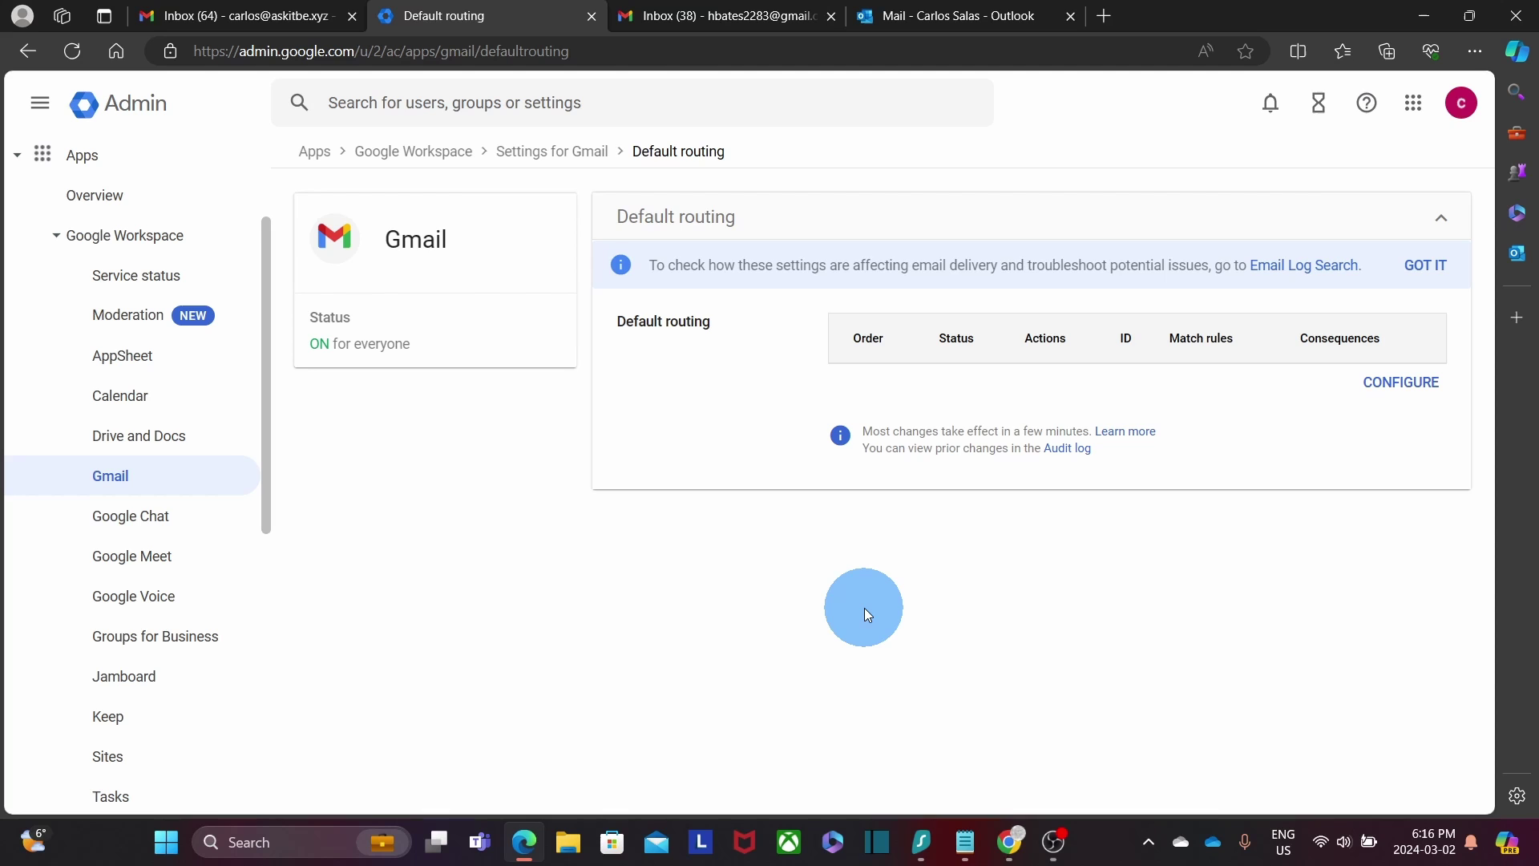
# - Start a new default routing rule matching the Workspace account's email address
pyautogui.click(1382, 388)
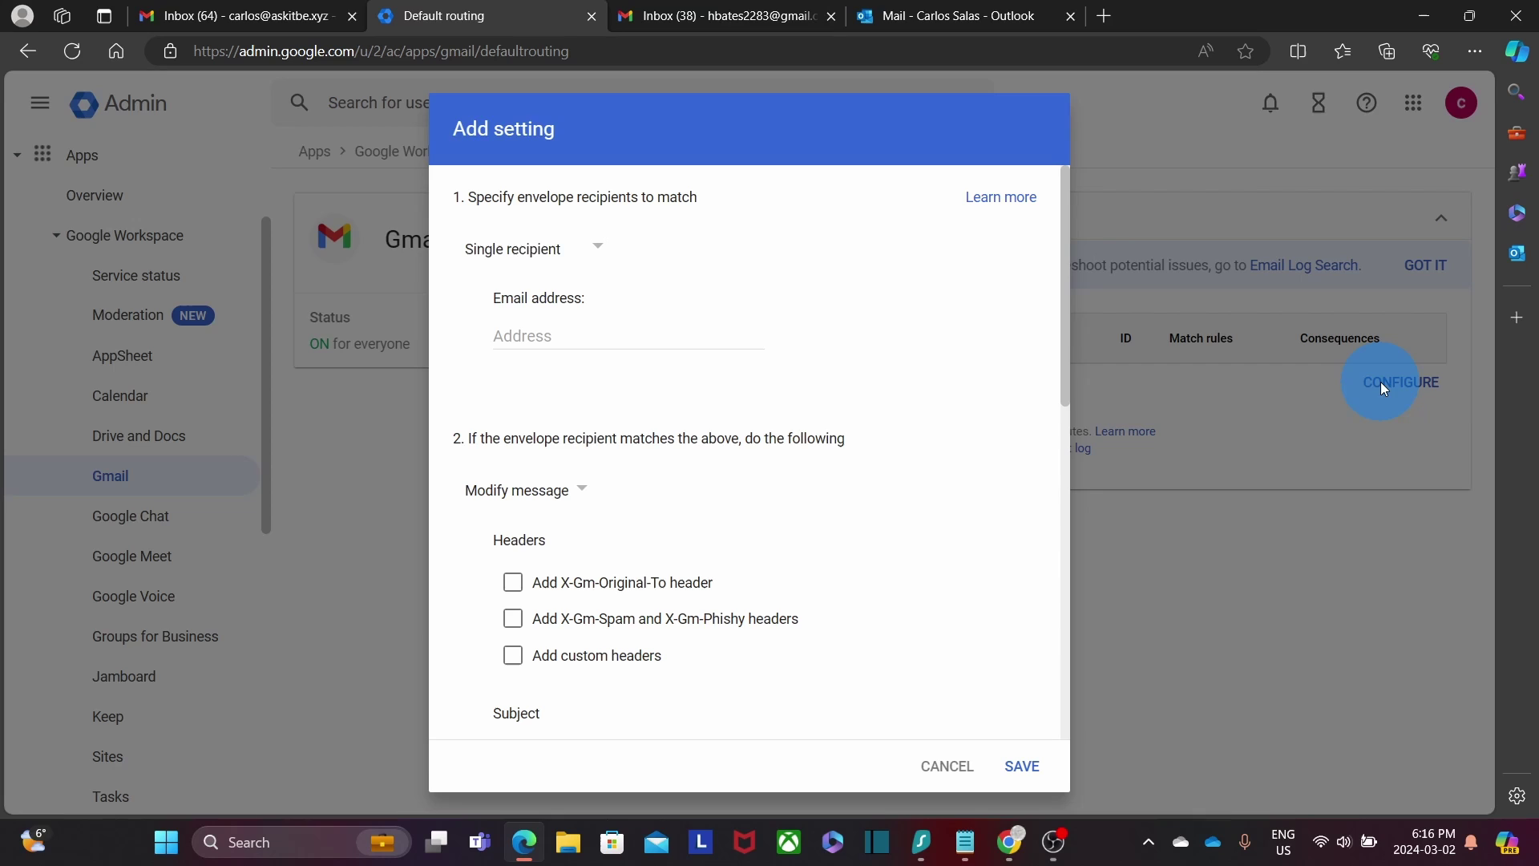
pyautogui.click(546, 255)
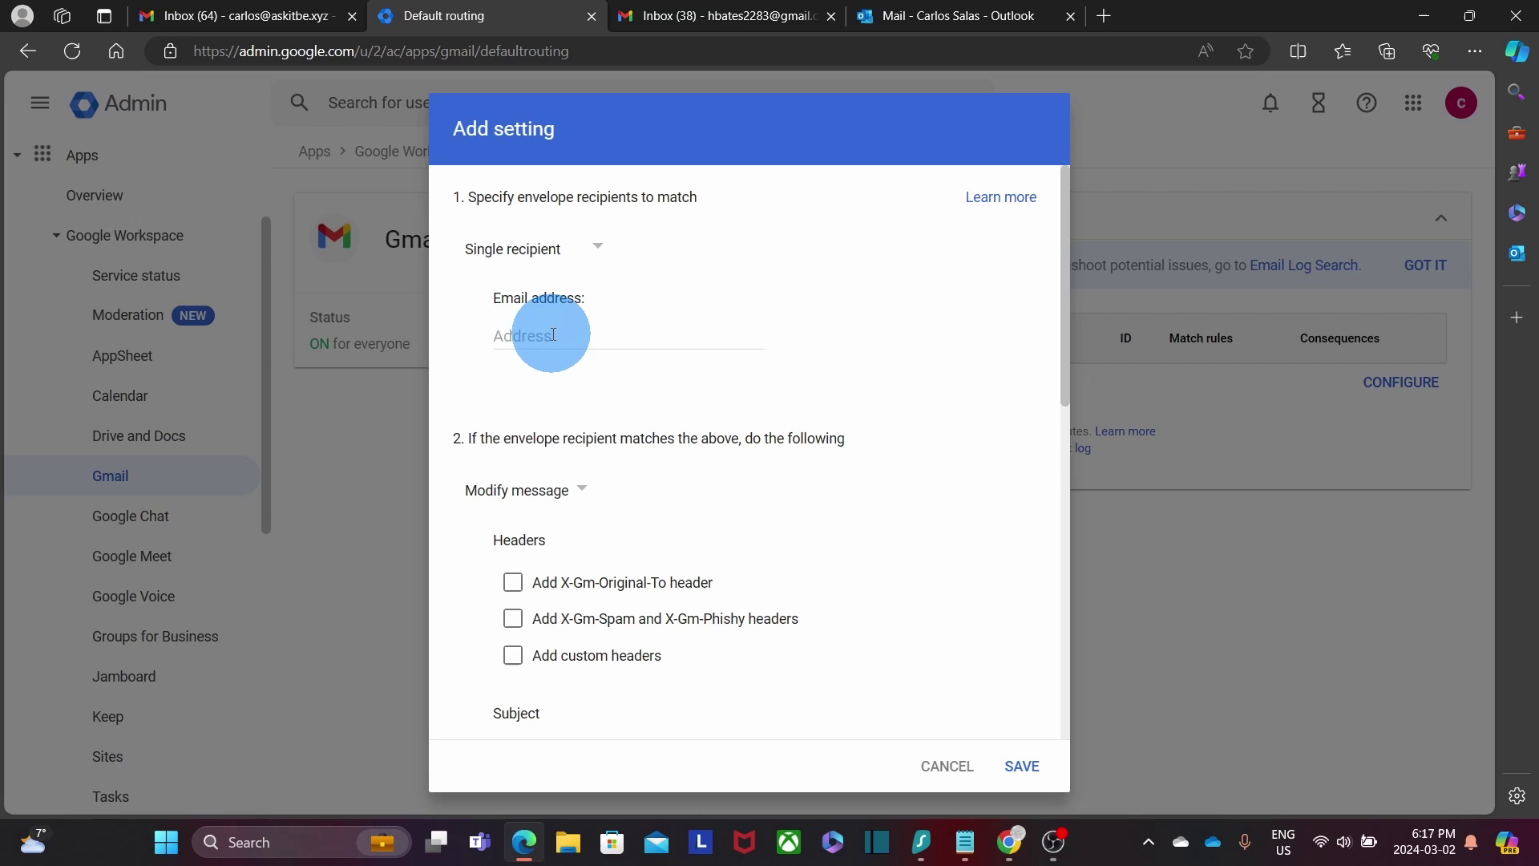
pyautogui.click(553, 334)
pyautogui.hotkey('ctrl', 'v')
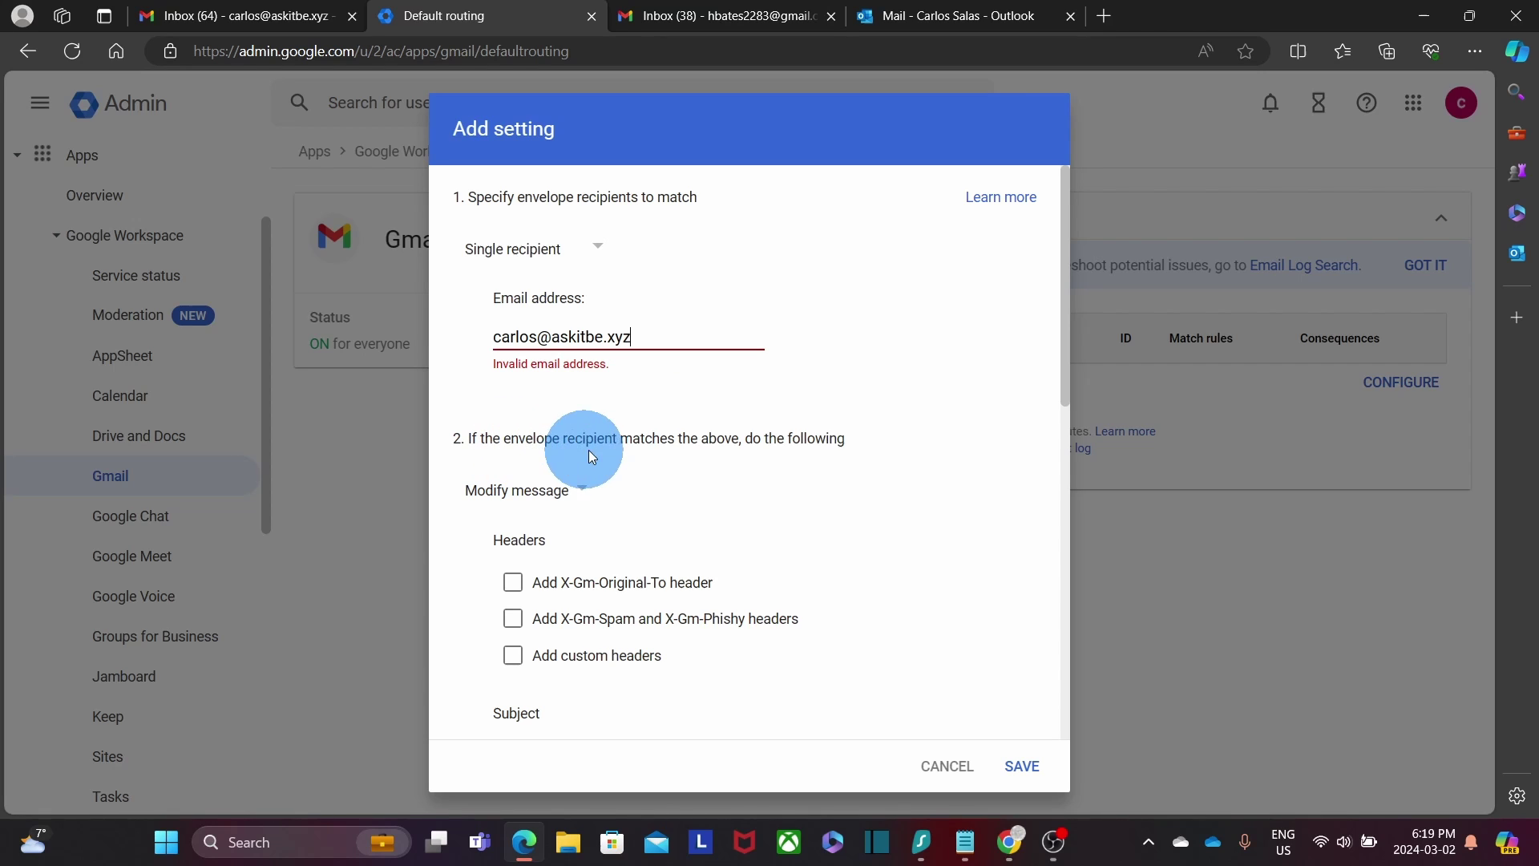
# - Turn on Add more recipients for the new routing rule
pyautogui.scroll(-4, 677, 470)
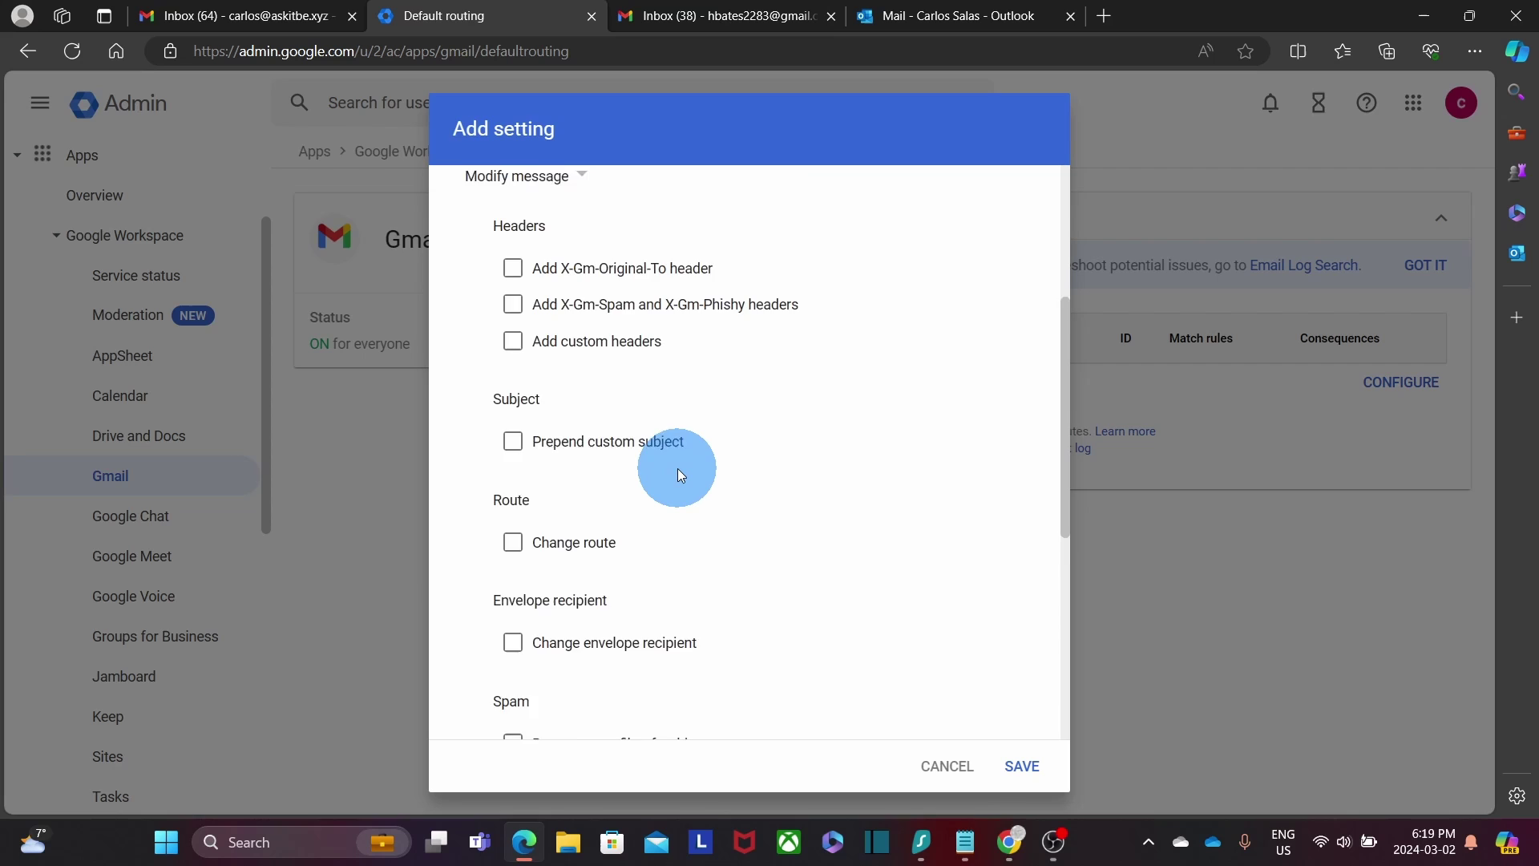
pyautogui.scroll(-6, 680, 475)
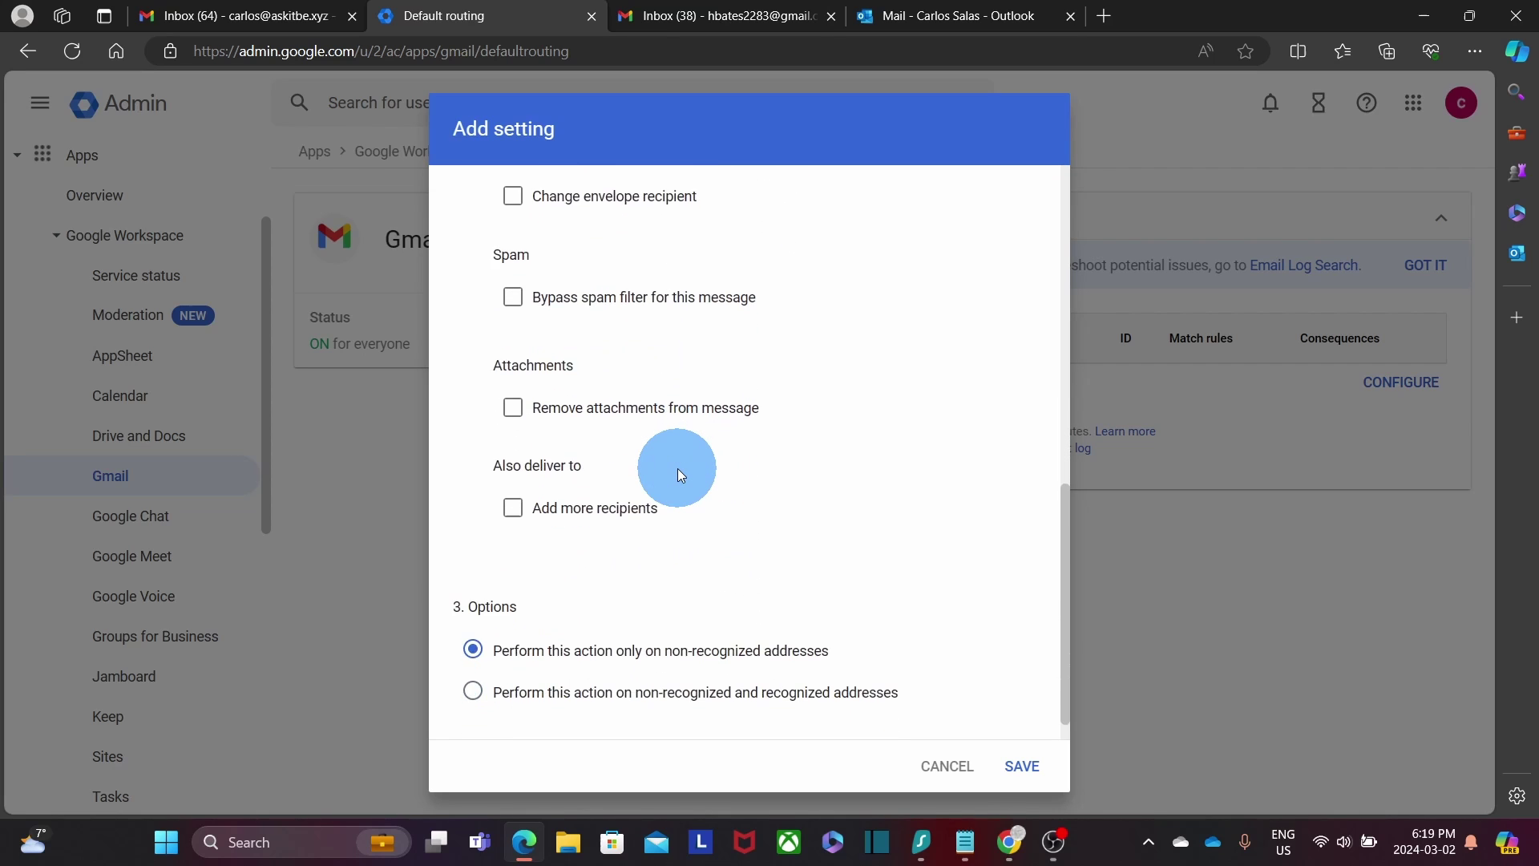
pyautogui.scroll(-1, 679, 474)
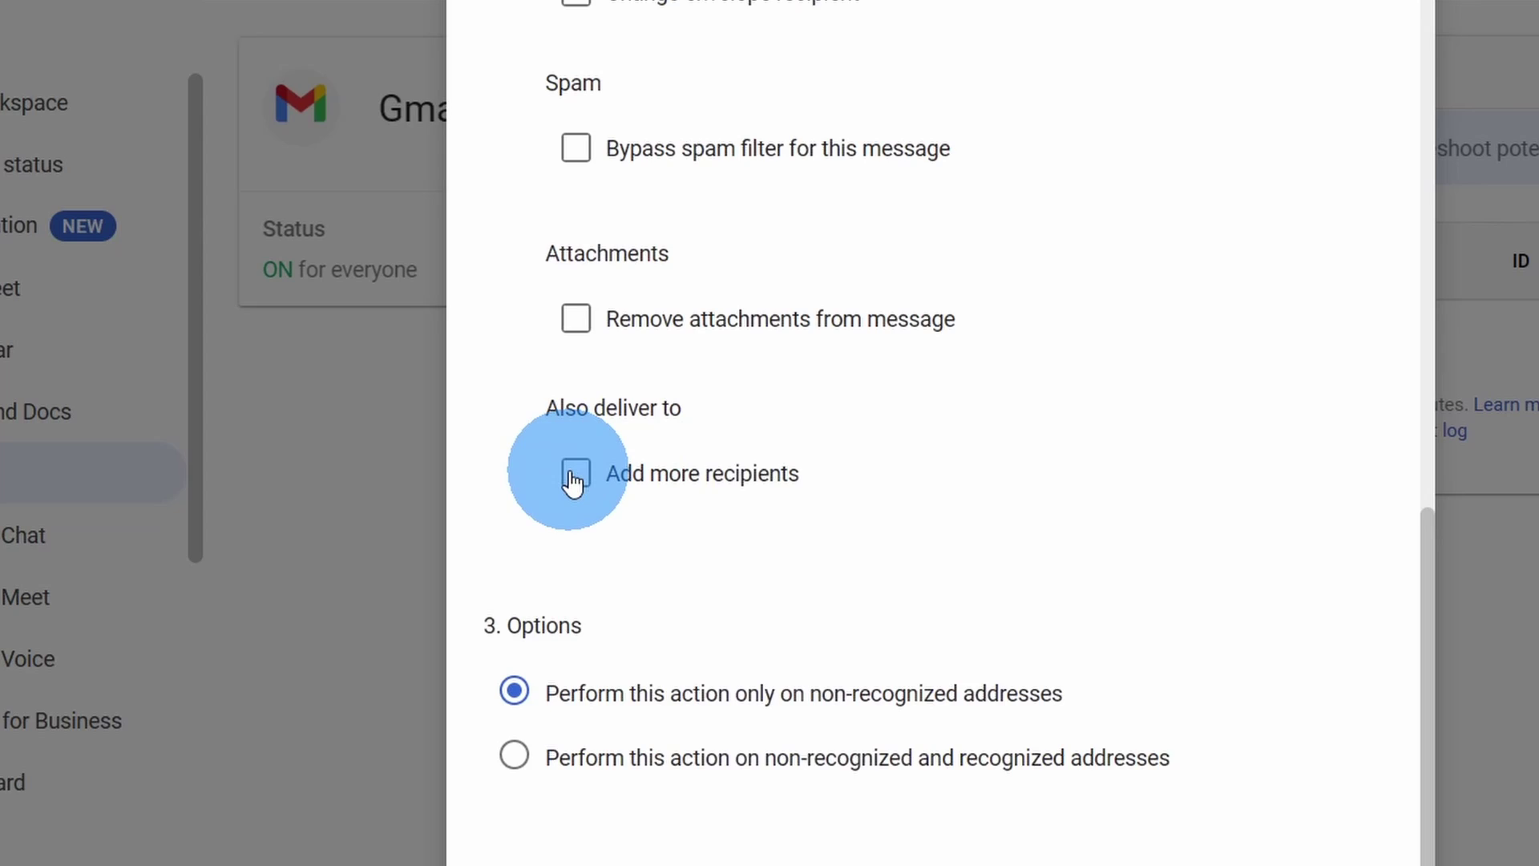
pyautogui.click(573, 479)
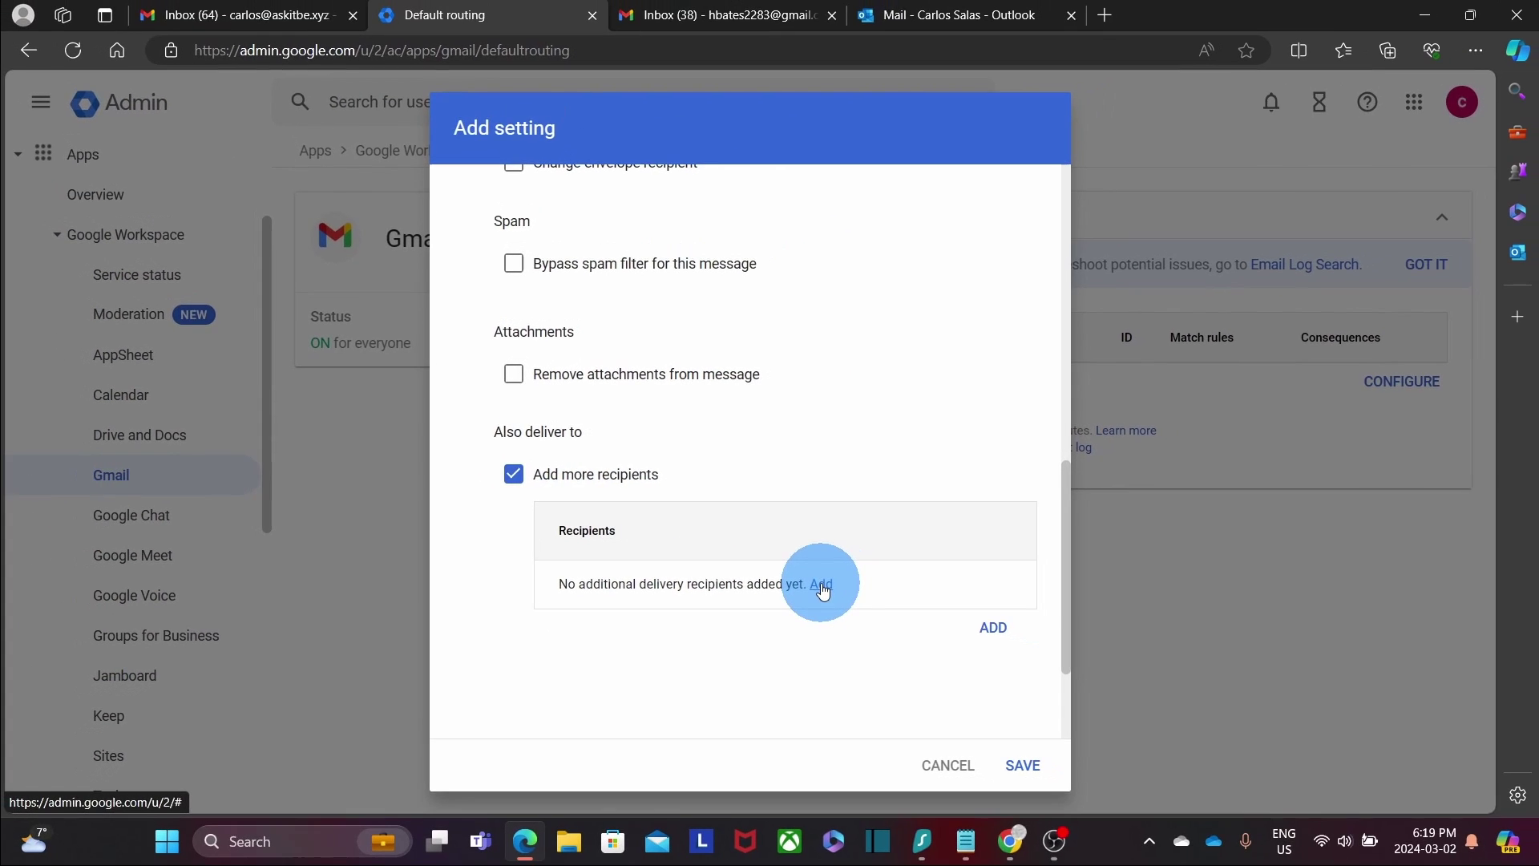
# - Add the Outlook address as an extra delivery recipient
pyautogui.click(821, 585)
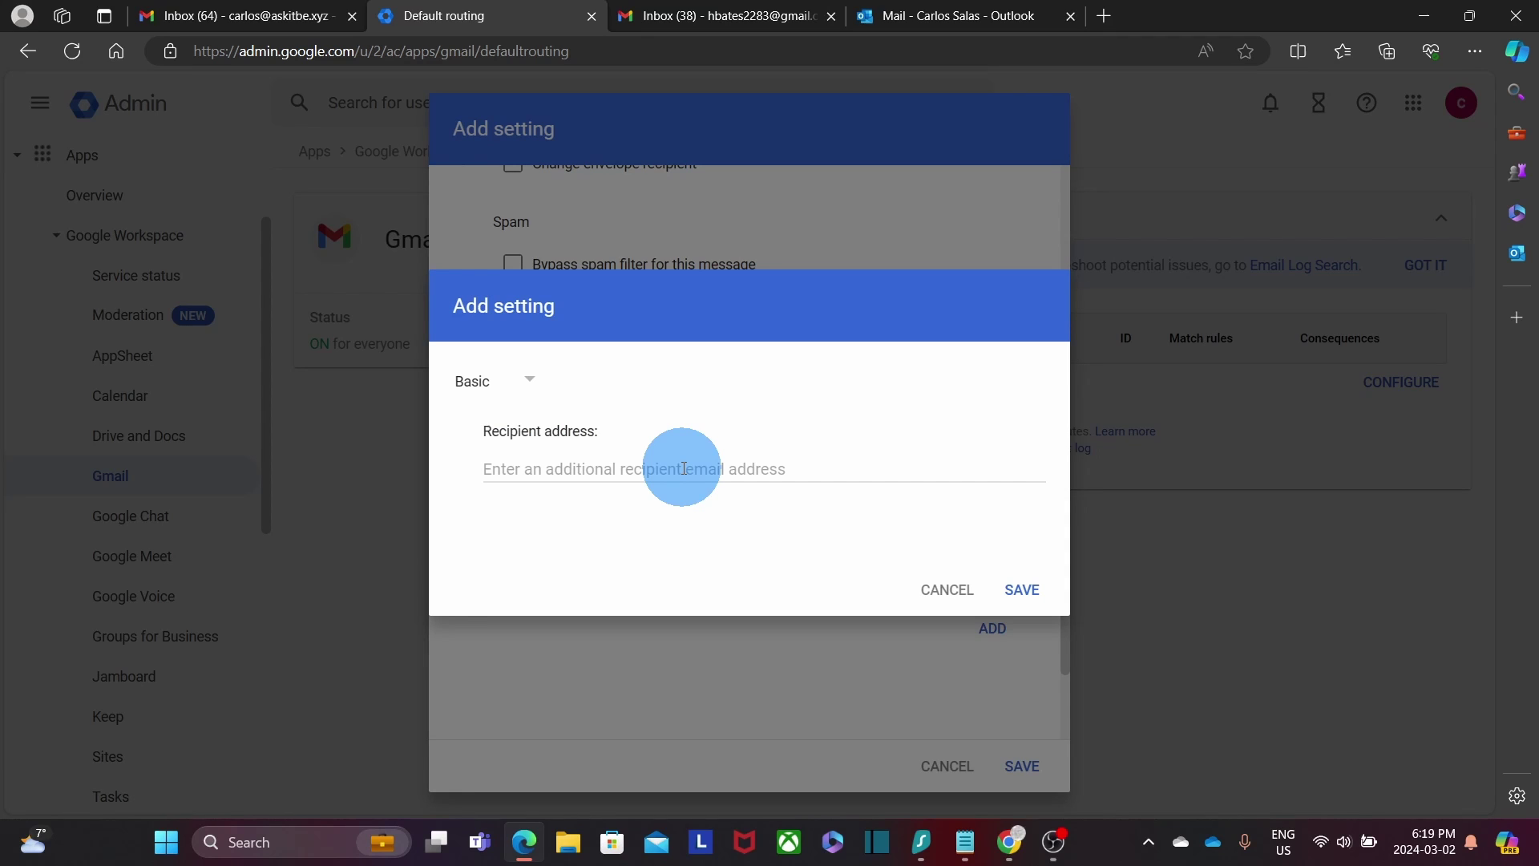
pyautogui.click(683, 468)
pyautogui.hotkey('ctrl', 'v')
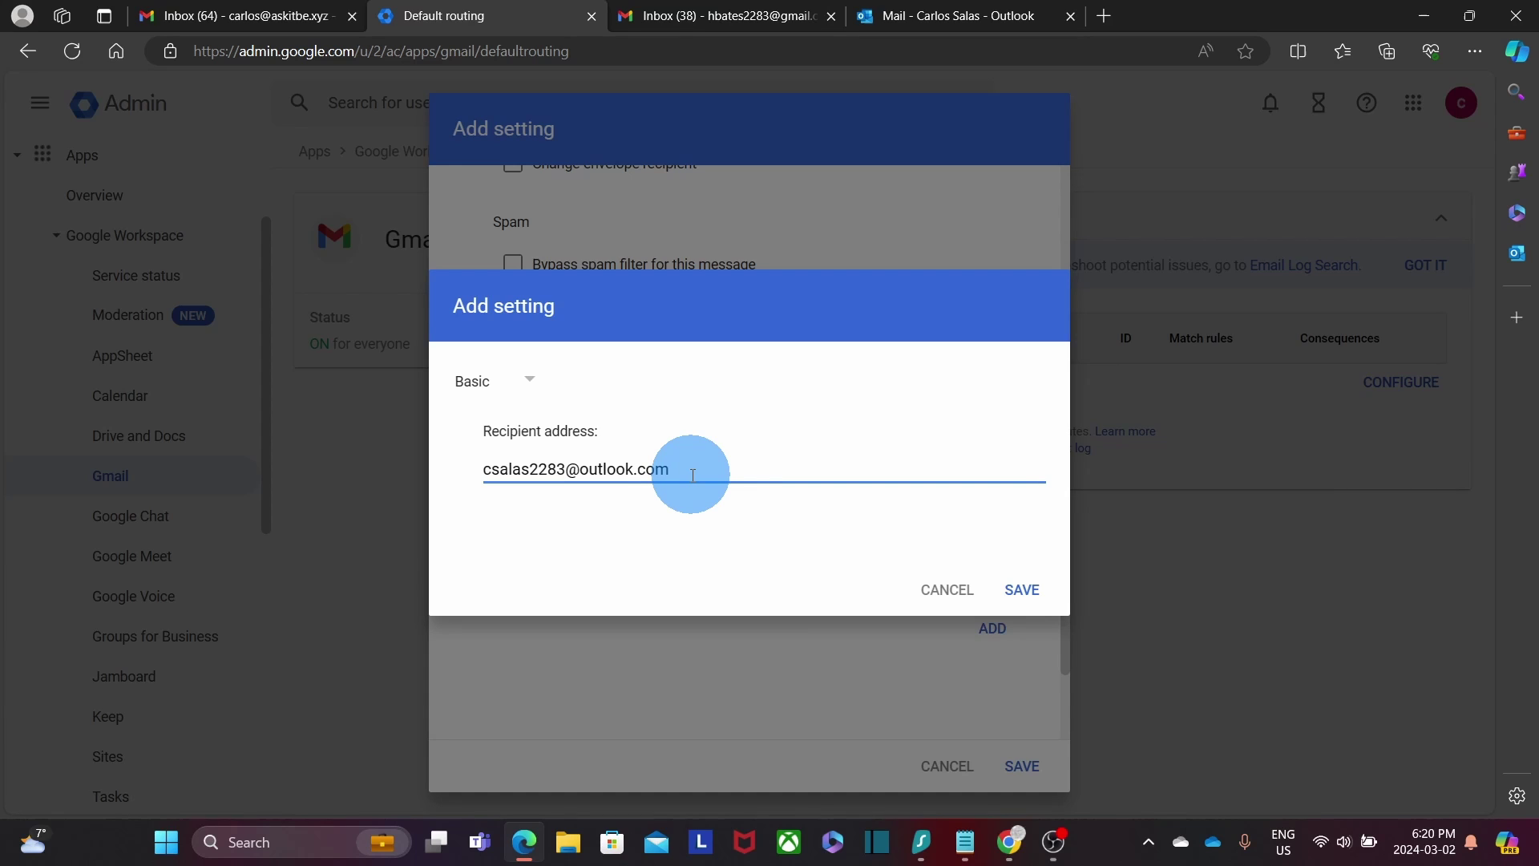
pyautogui.click(1023, 591)
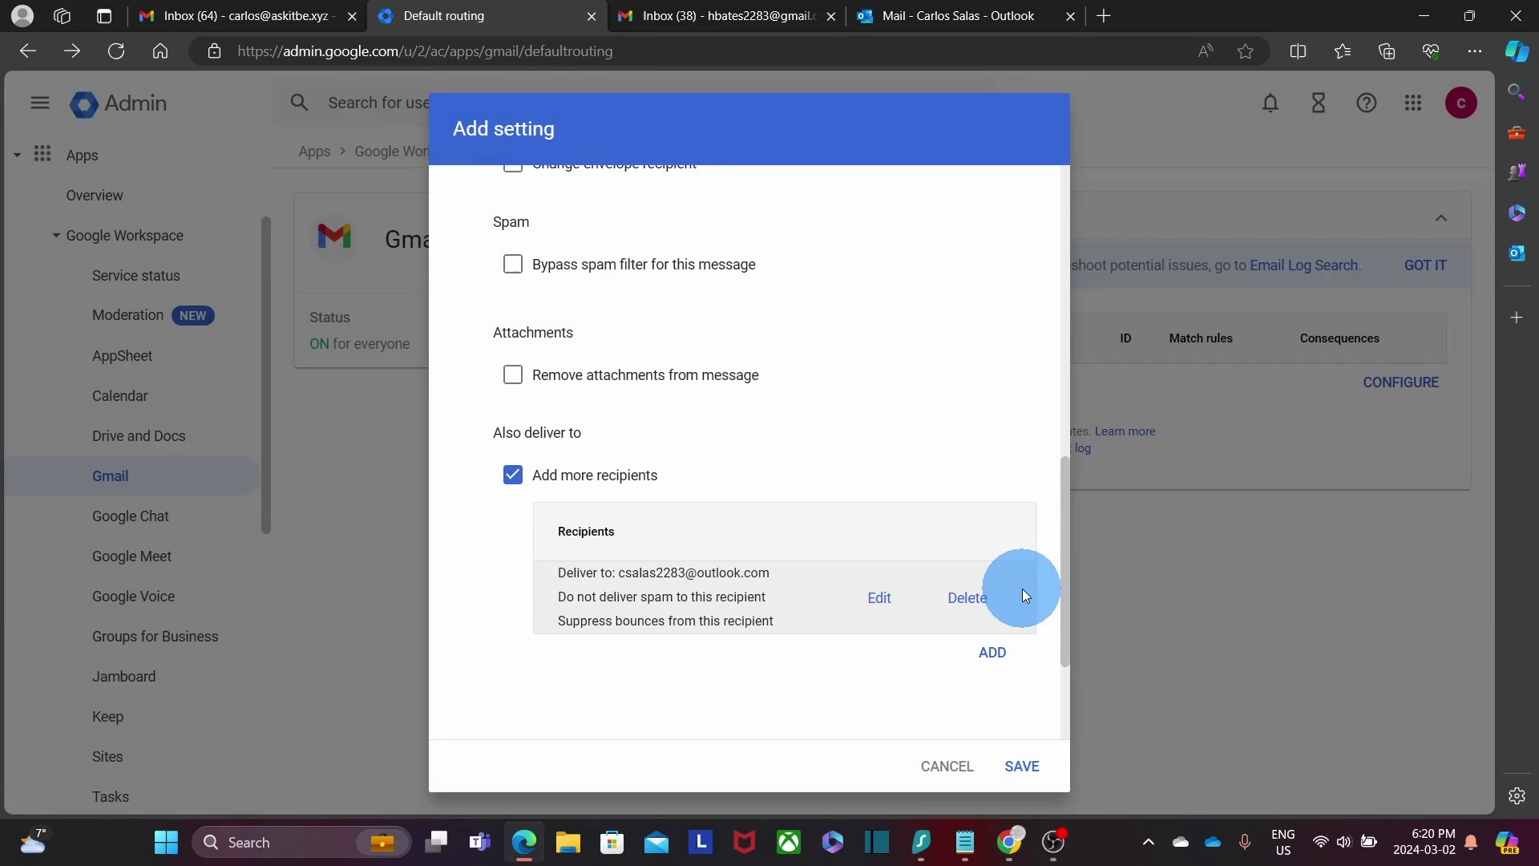
# - Apply the rule to both recognized and non-recognized addresses and save it
pyautogui.scroll(-3, 860, 679)
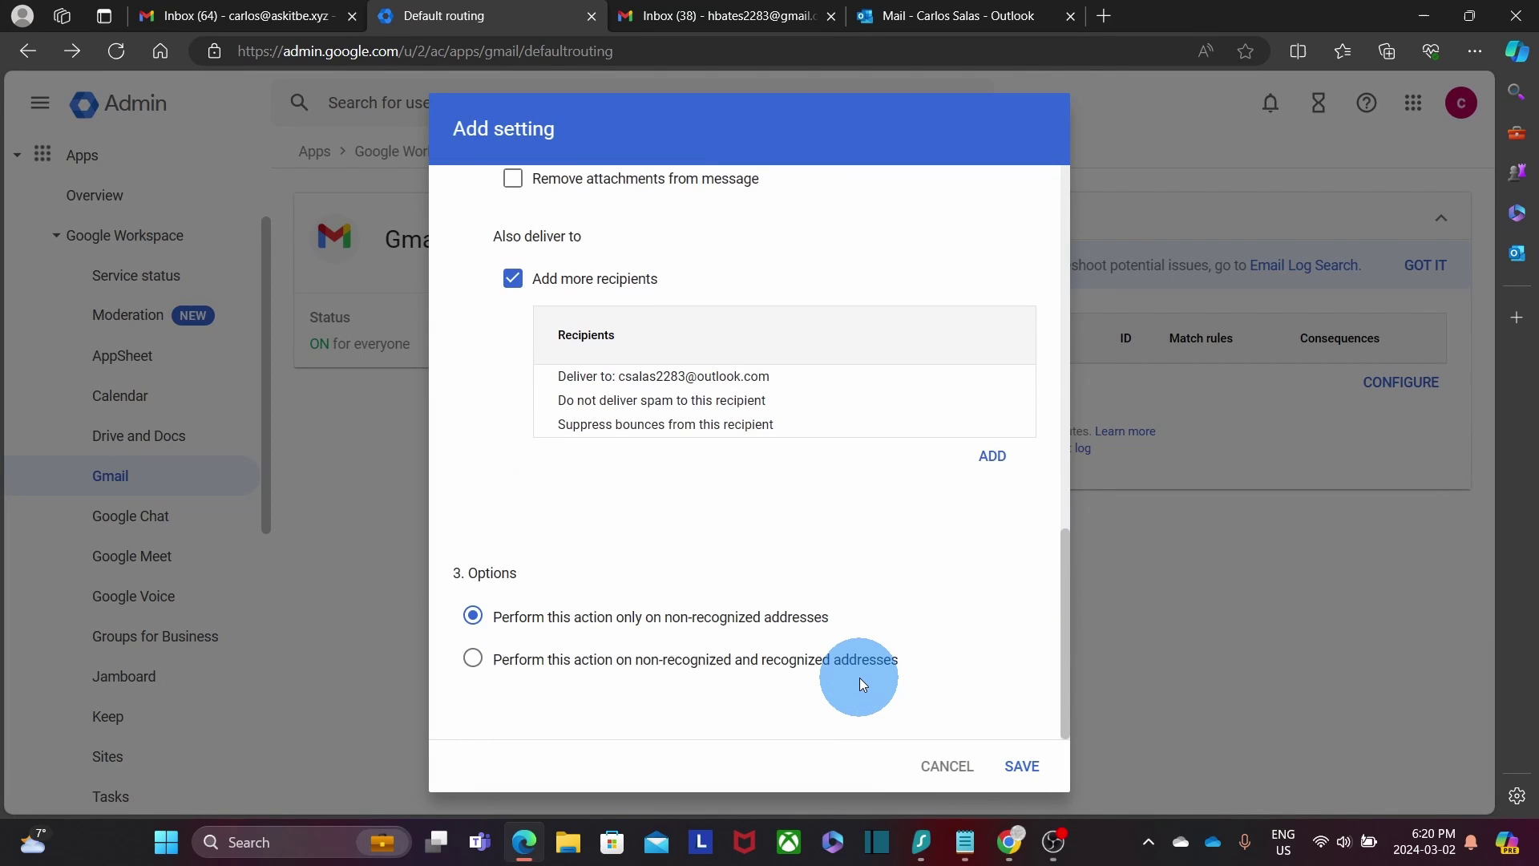
pyautogui.click(475, 662)
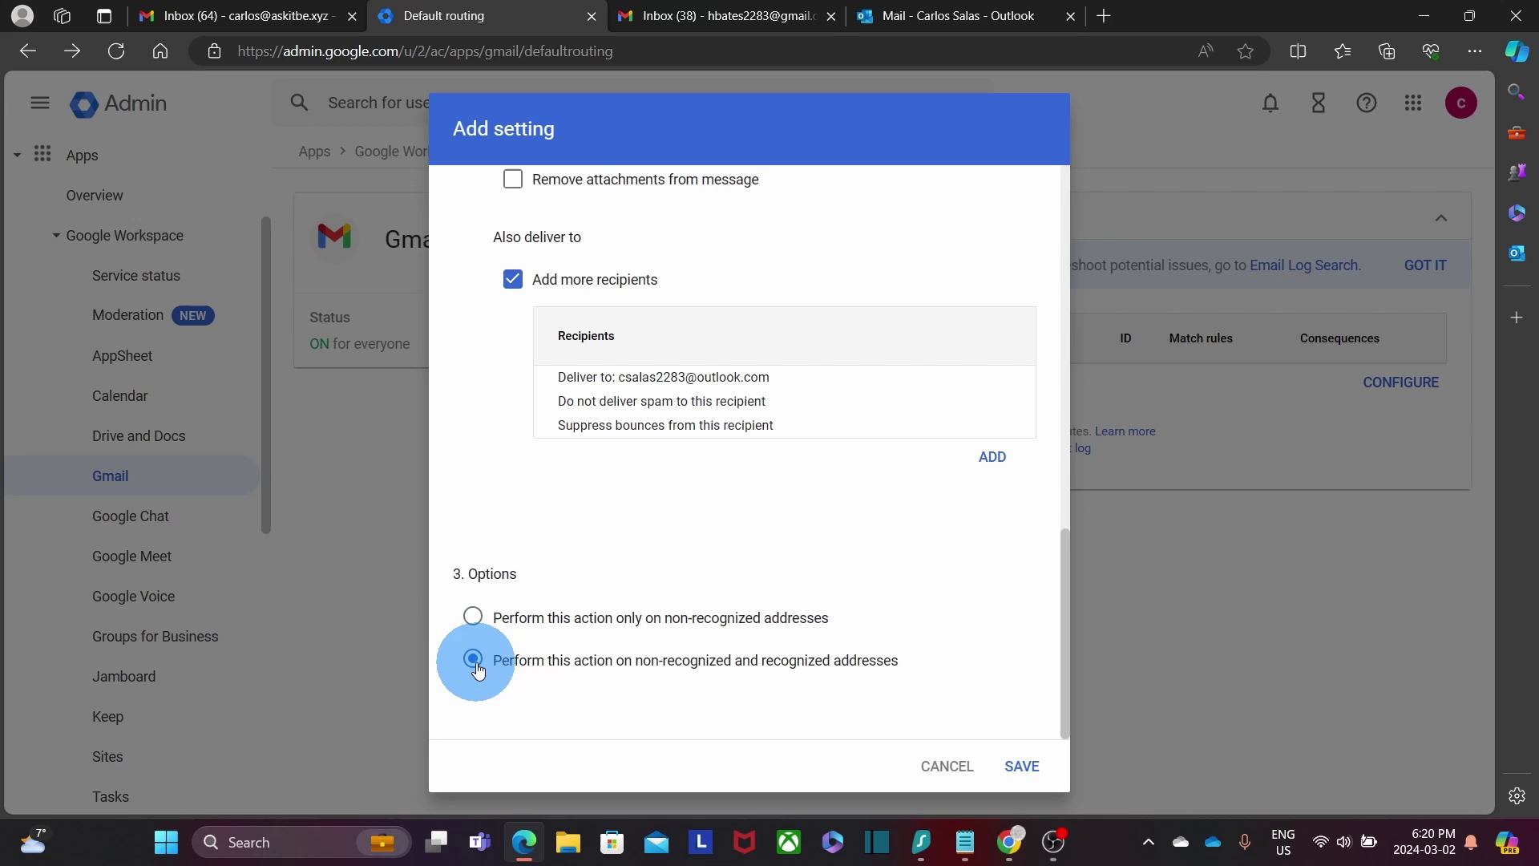
pyautogui.click(1020, 767)
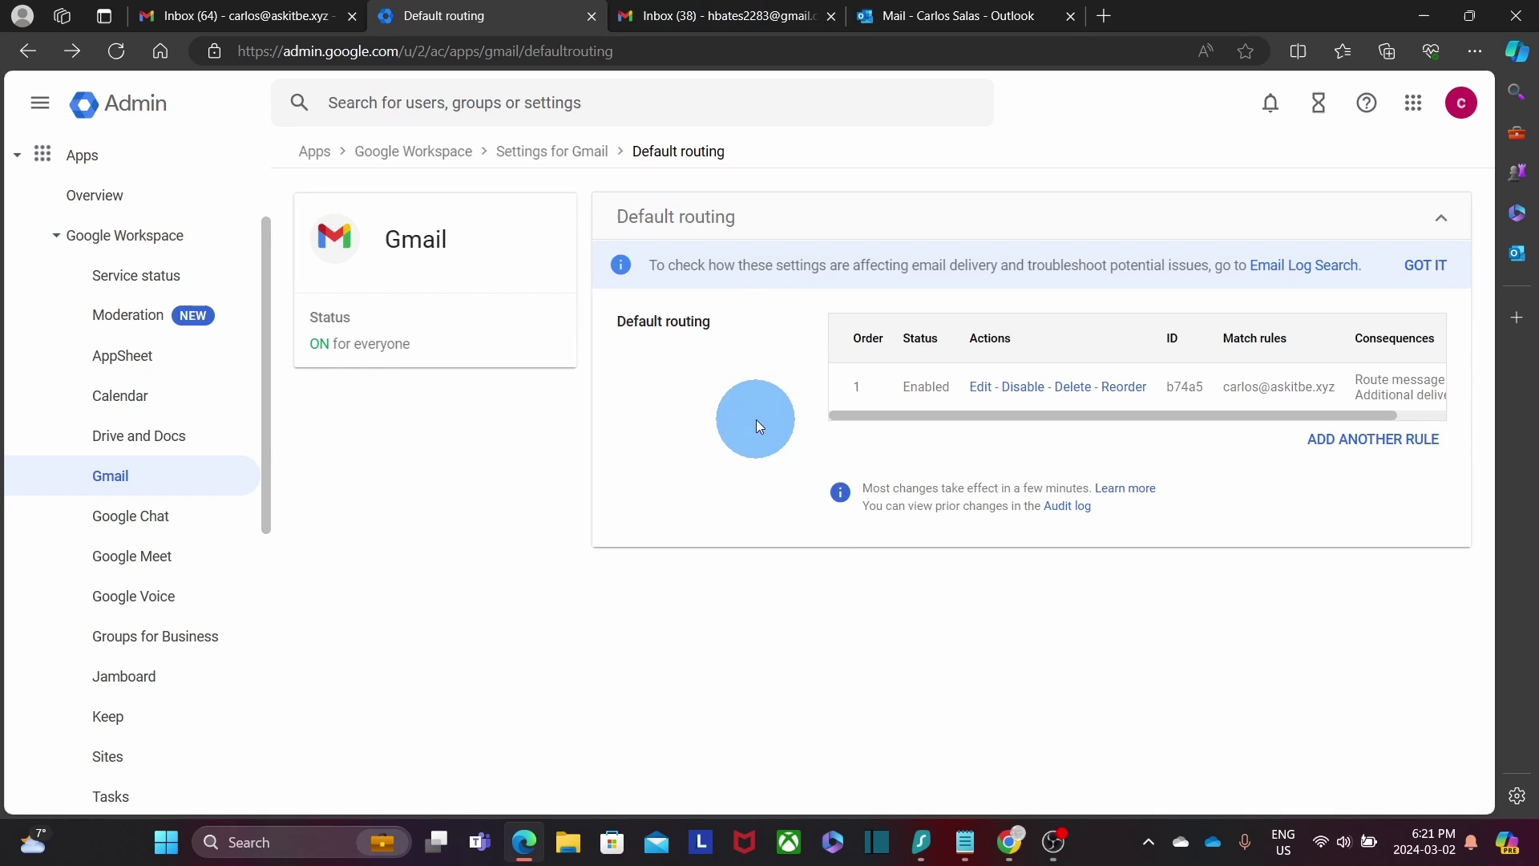
# - From the second account, email the Workspace address with subject 'Test forwarder' and body 'Test 1'
pyautogui.click(736, 25)
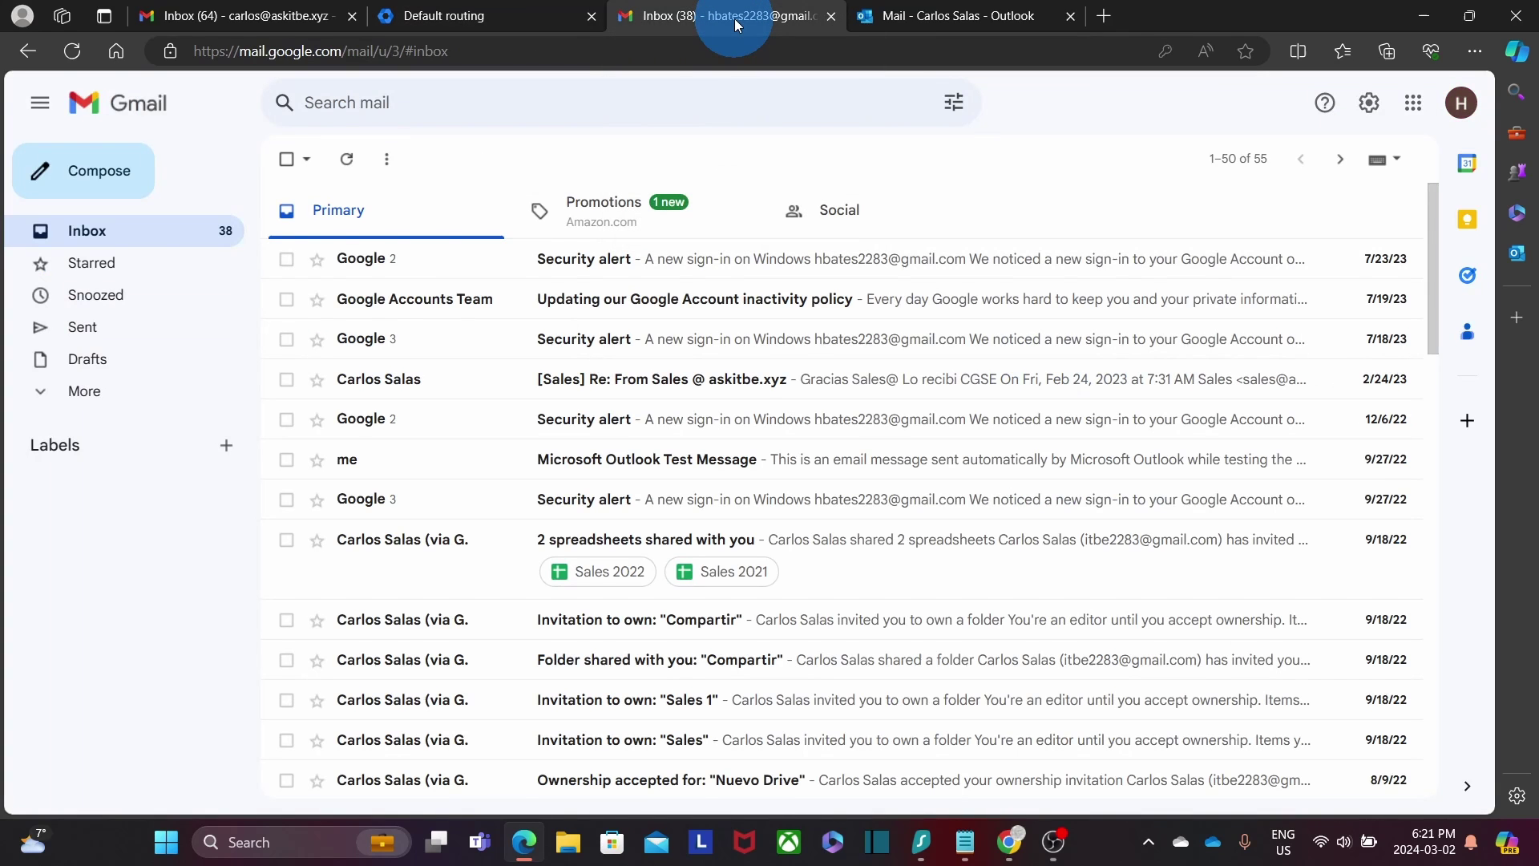
pyautogui.click(99, 175)
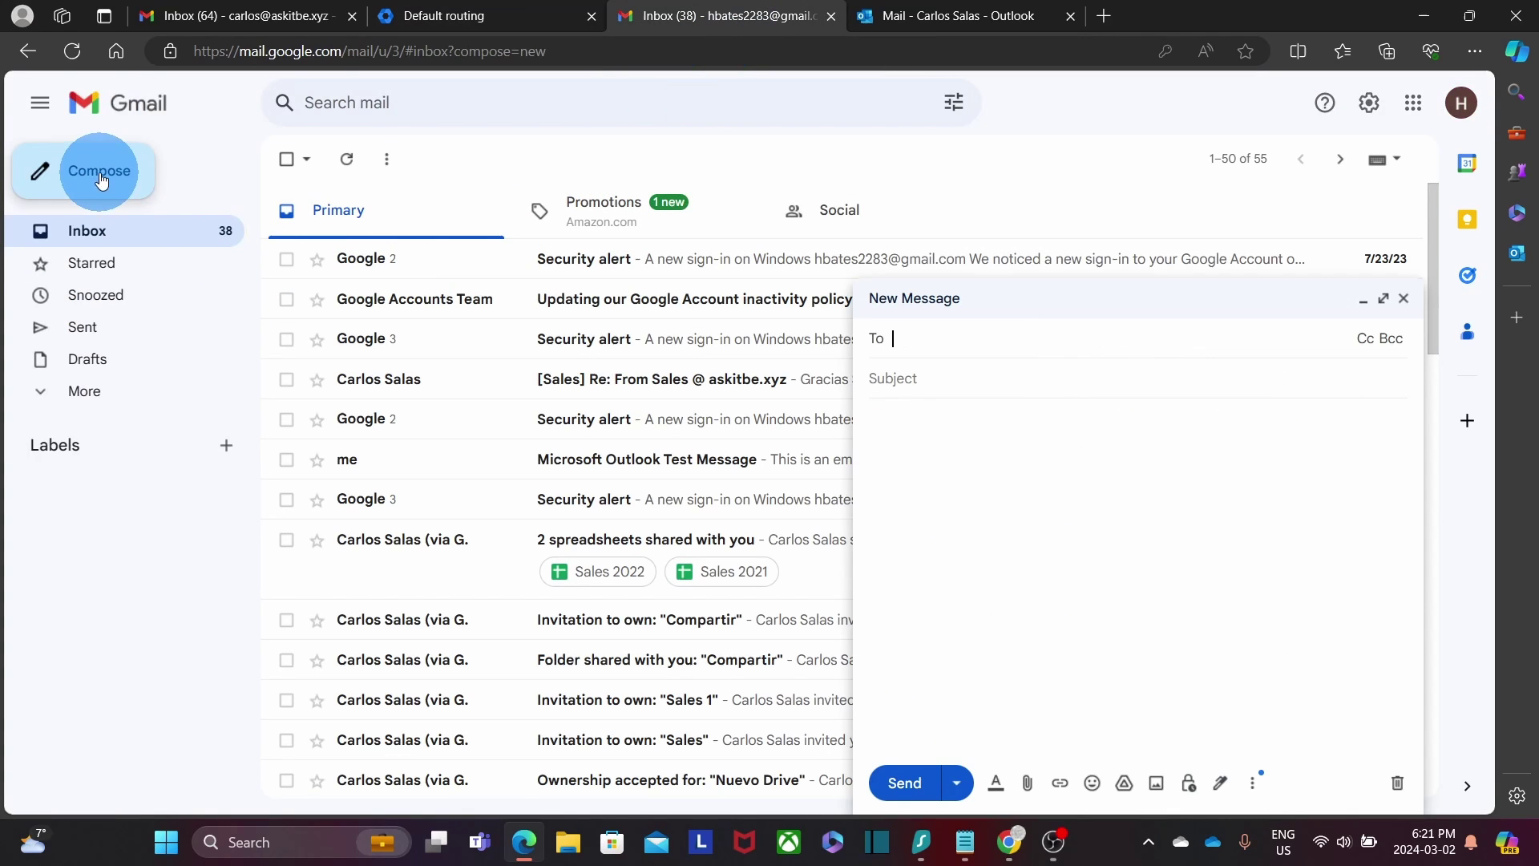
pyautogui.write('carlos')
pyautogui.click(1022, 449)
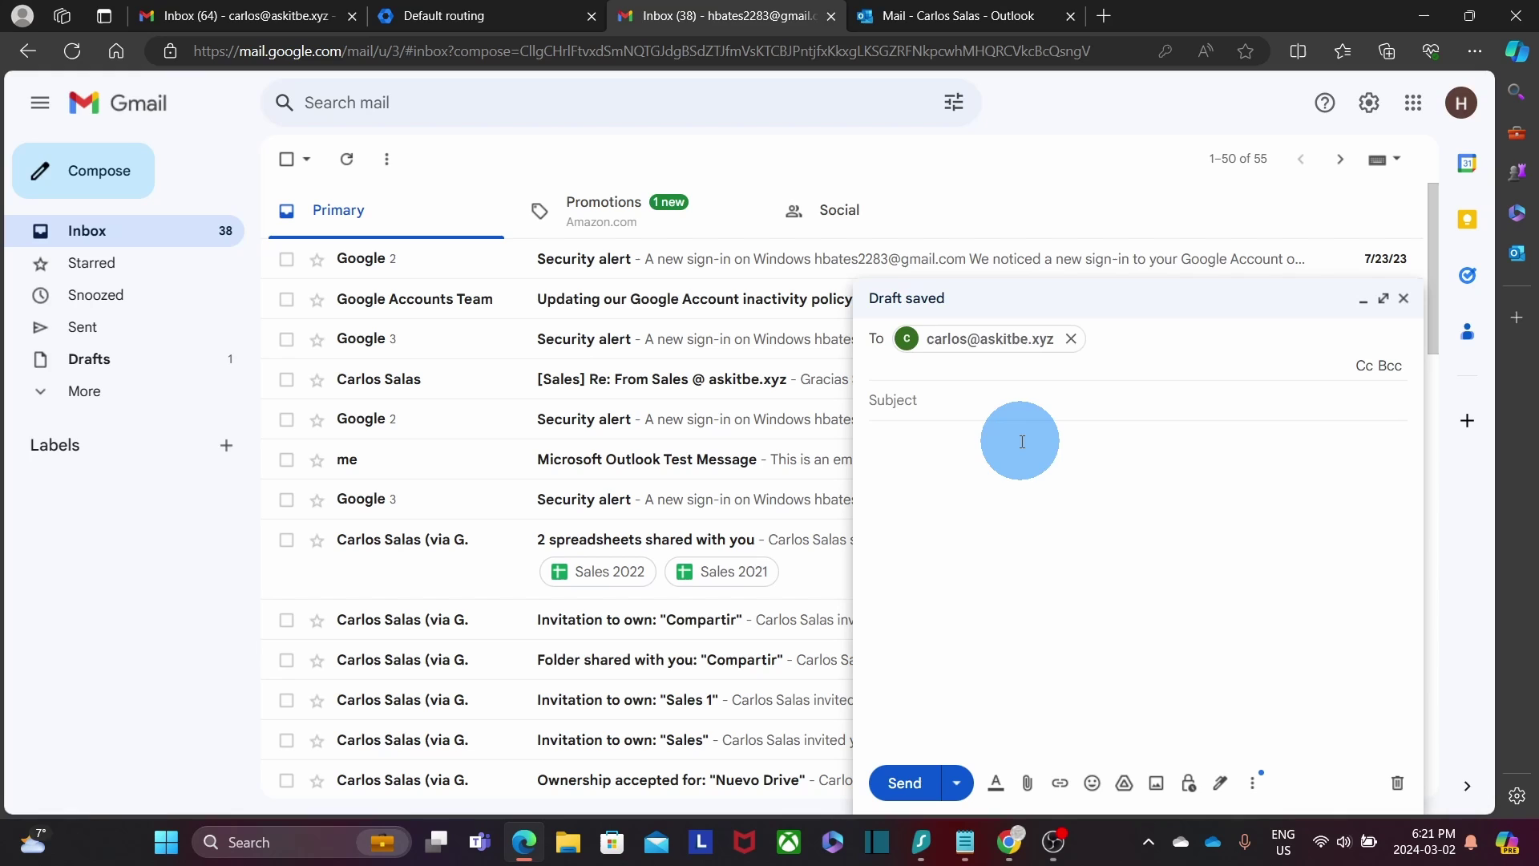
pyautogui.click(981, 382)
pyautogui.write('Test forwarder')
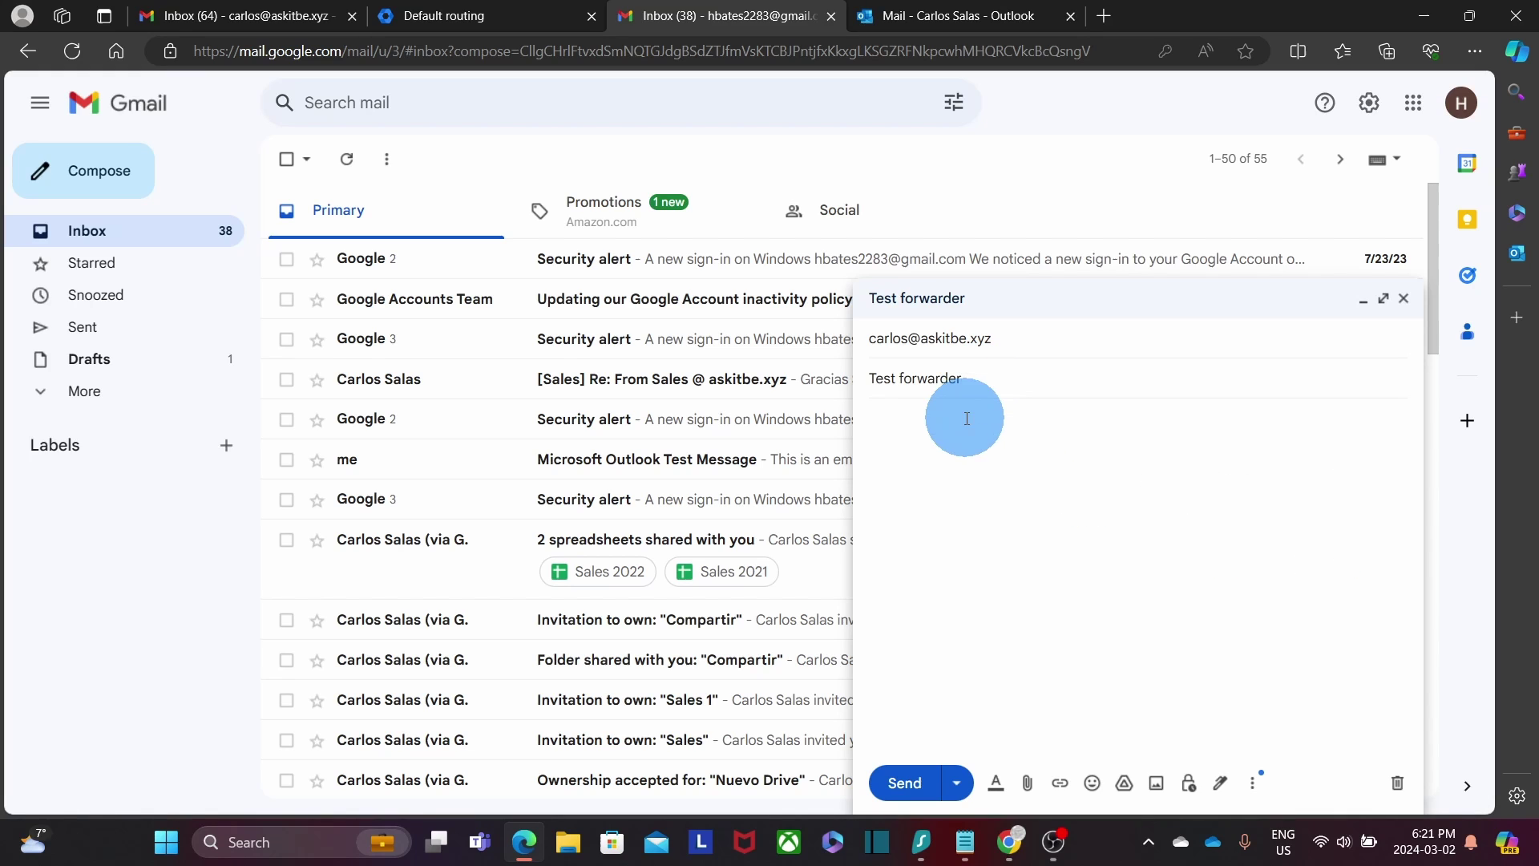
pyautogui.click(948, 438)
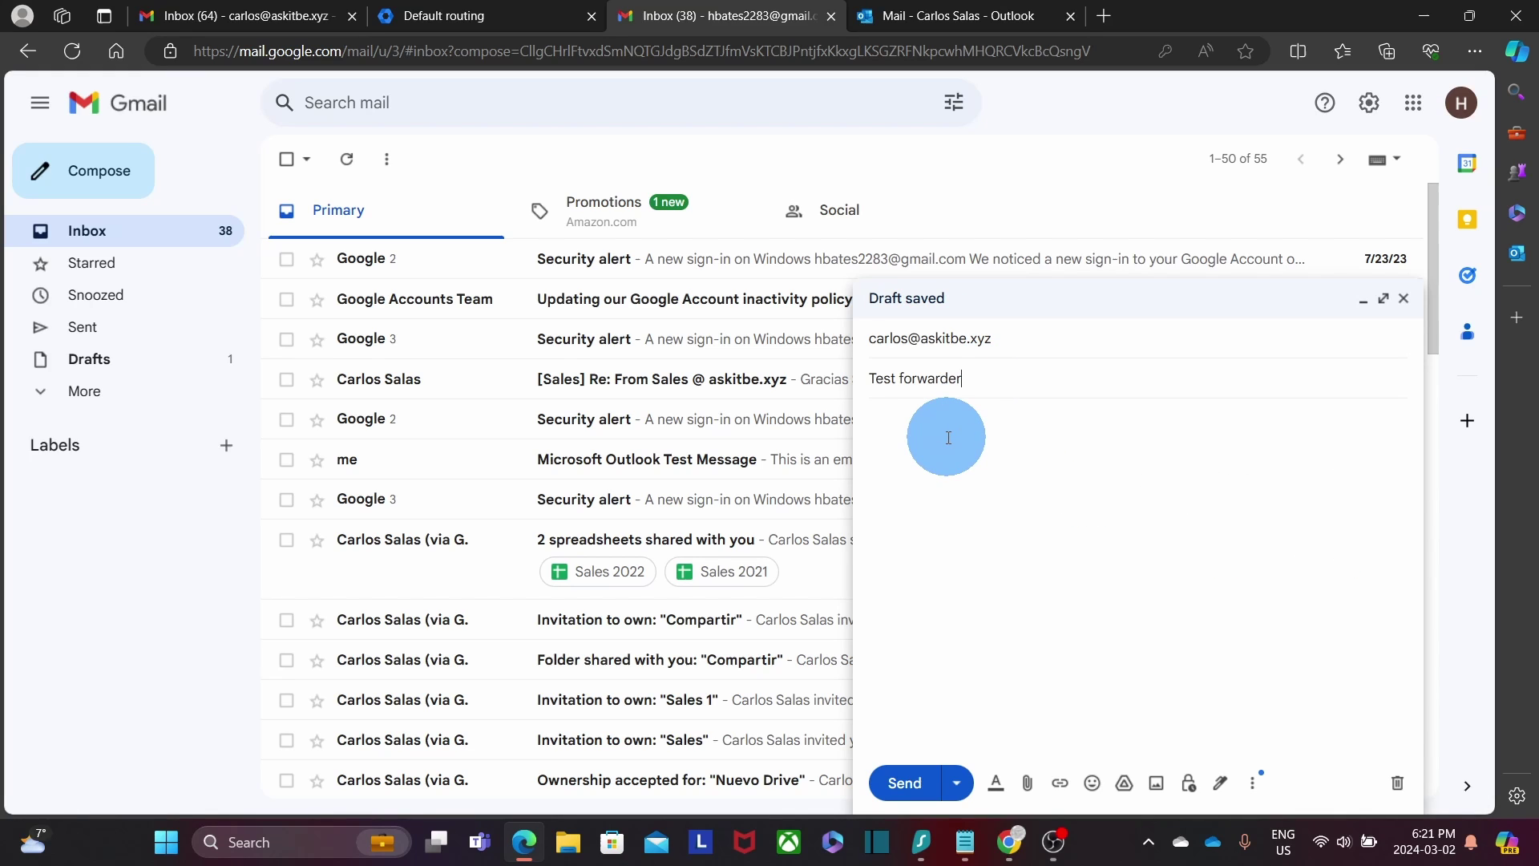
pyautogui.write('Test 1')
pyautogui.click(906, 783)
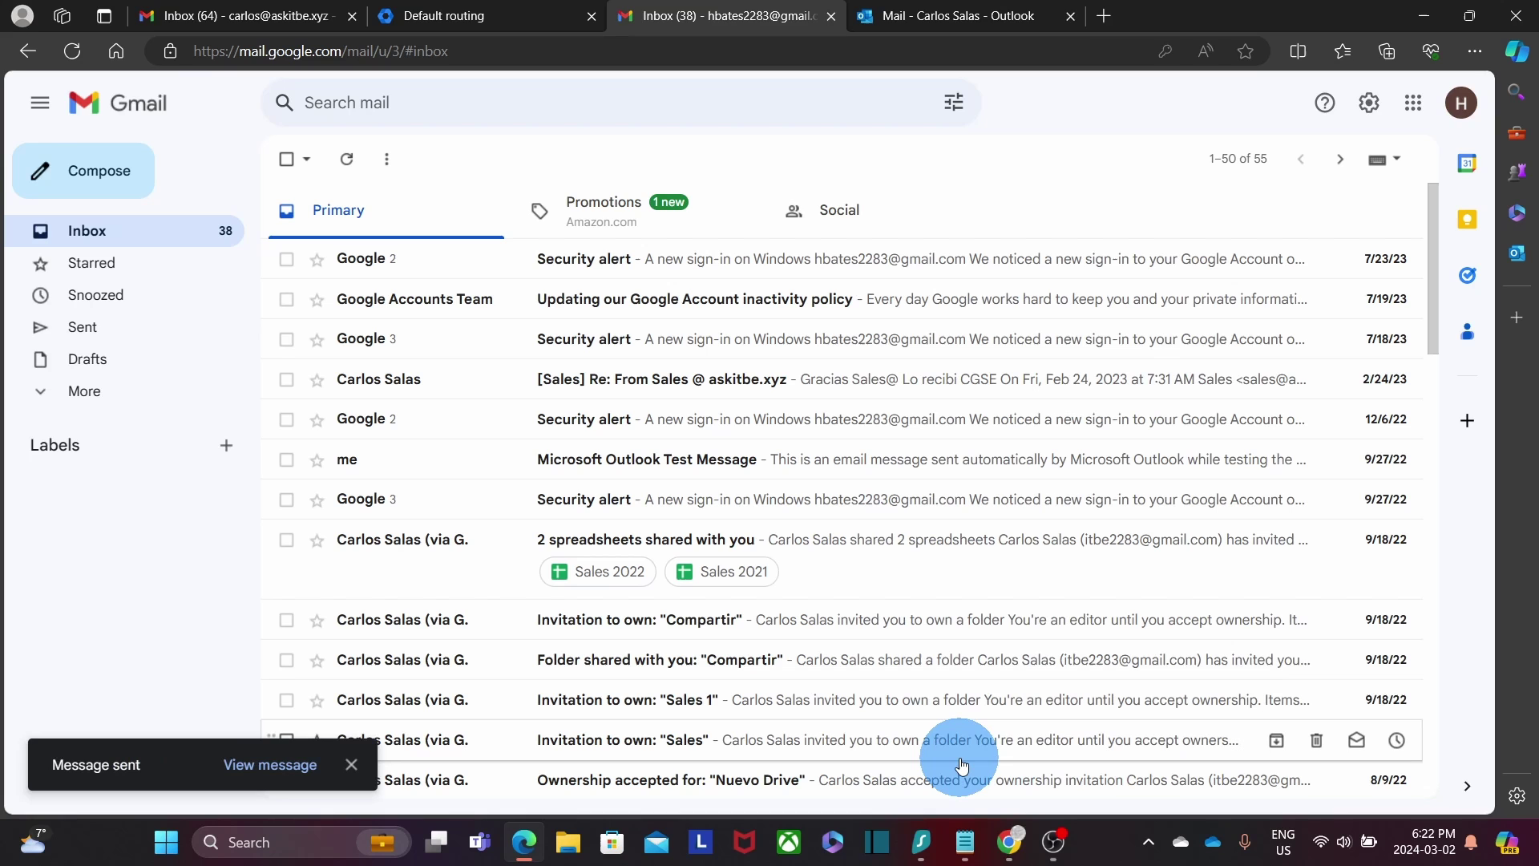
# - Open the 'Test forwarder' email in the Workspace account's Gmail inbox
pyautogui.click(251, 16)
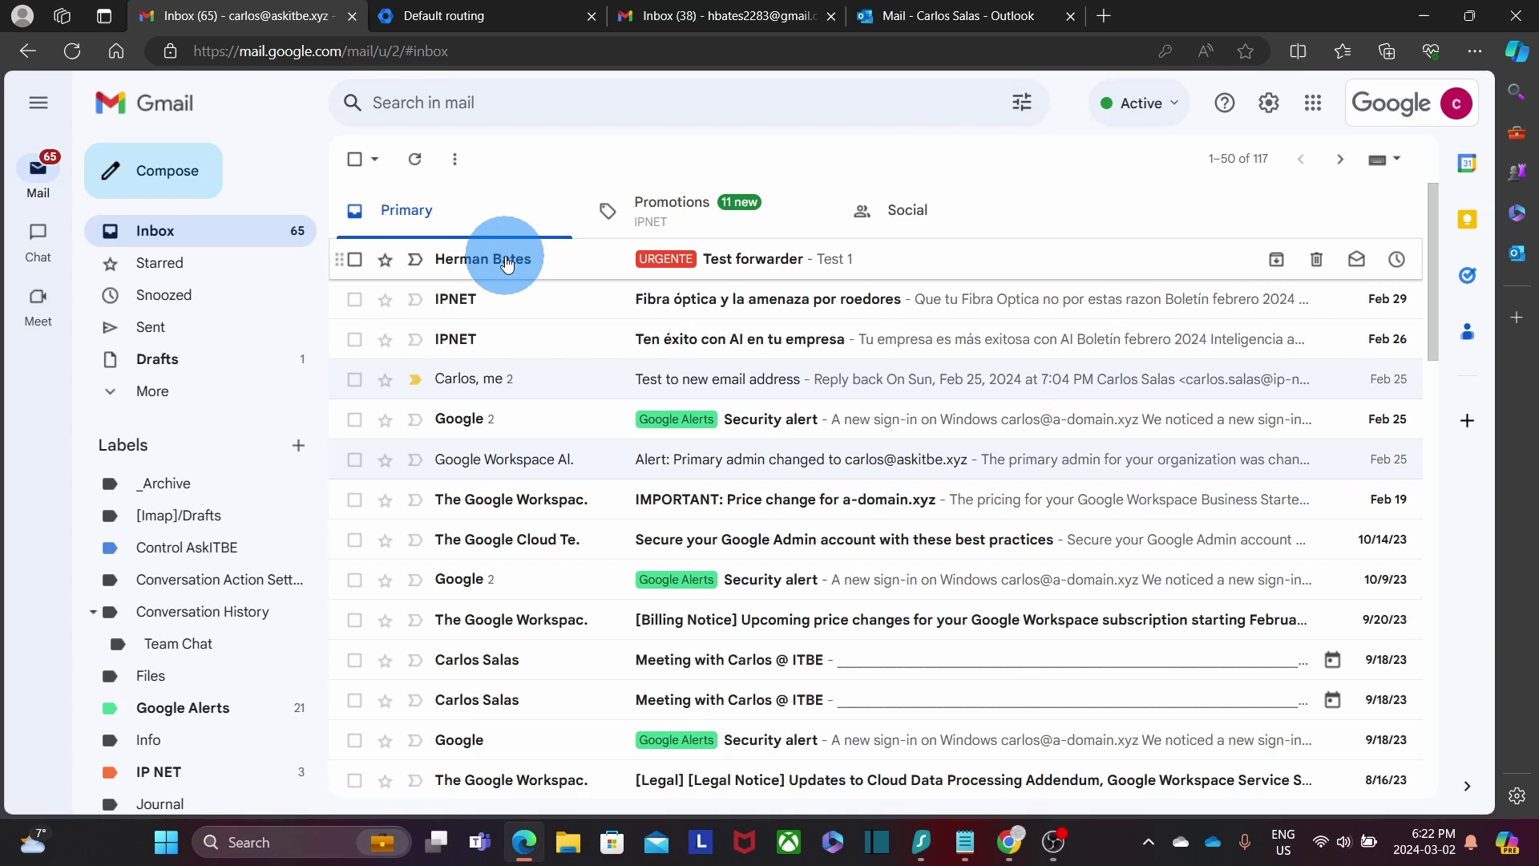
pyautogui.click(507, 262)
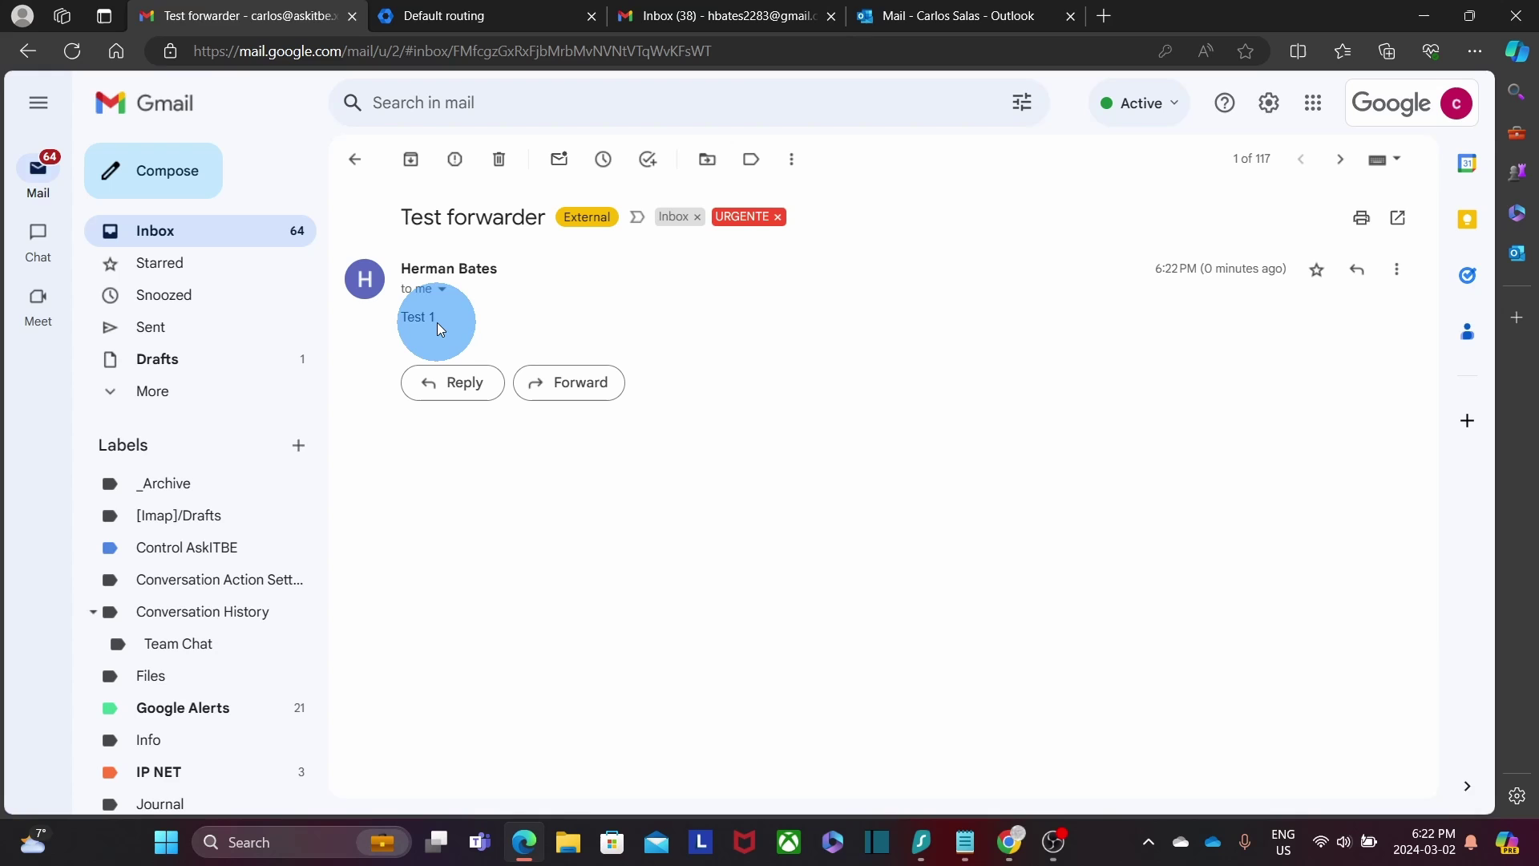
# - Open the forwarded 'Test forwarder' message in the Outlook.com inbox
pyautogui.click(947, 17)
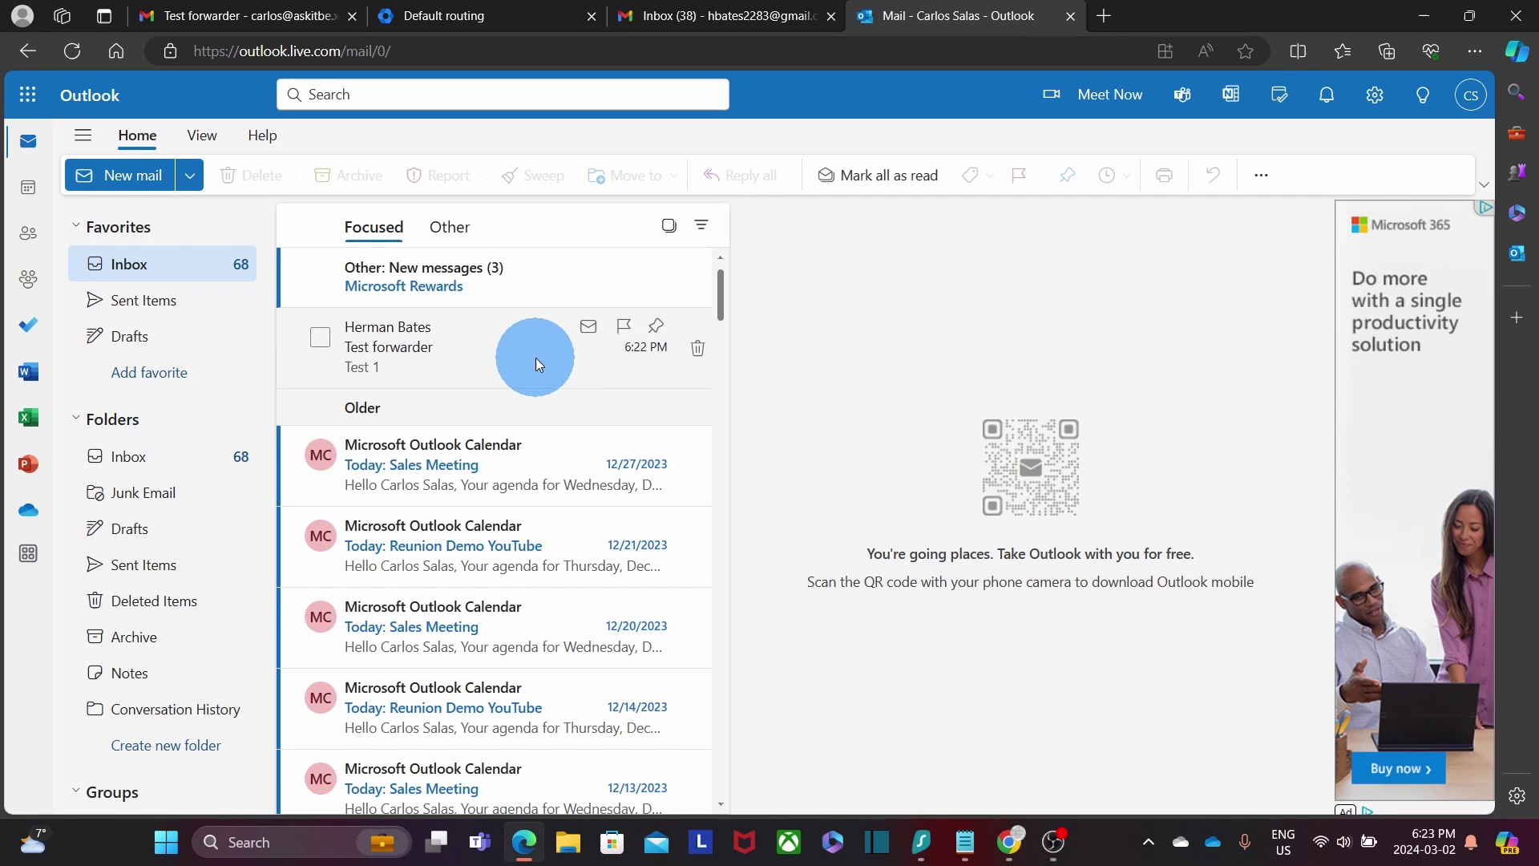
pyautogui.click(535, 358)
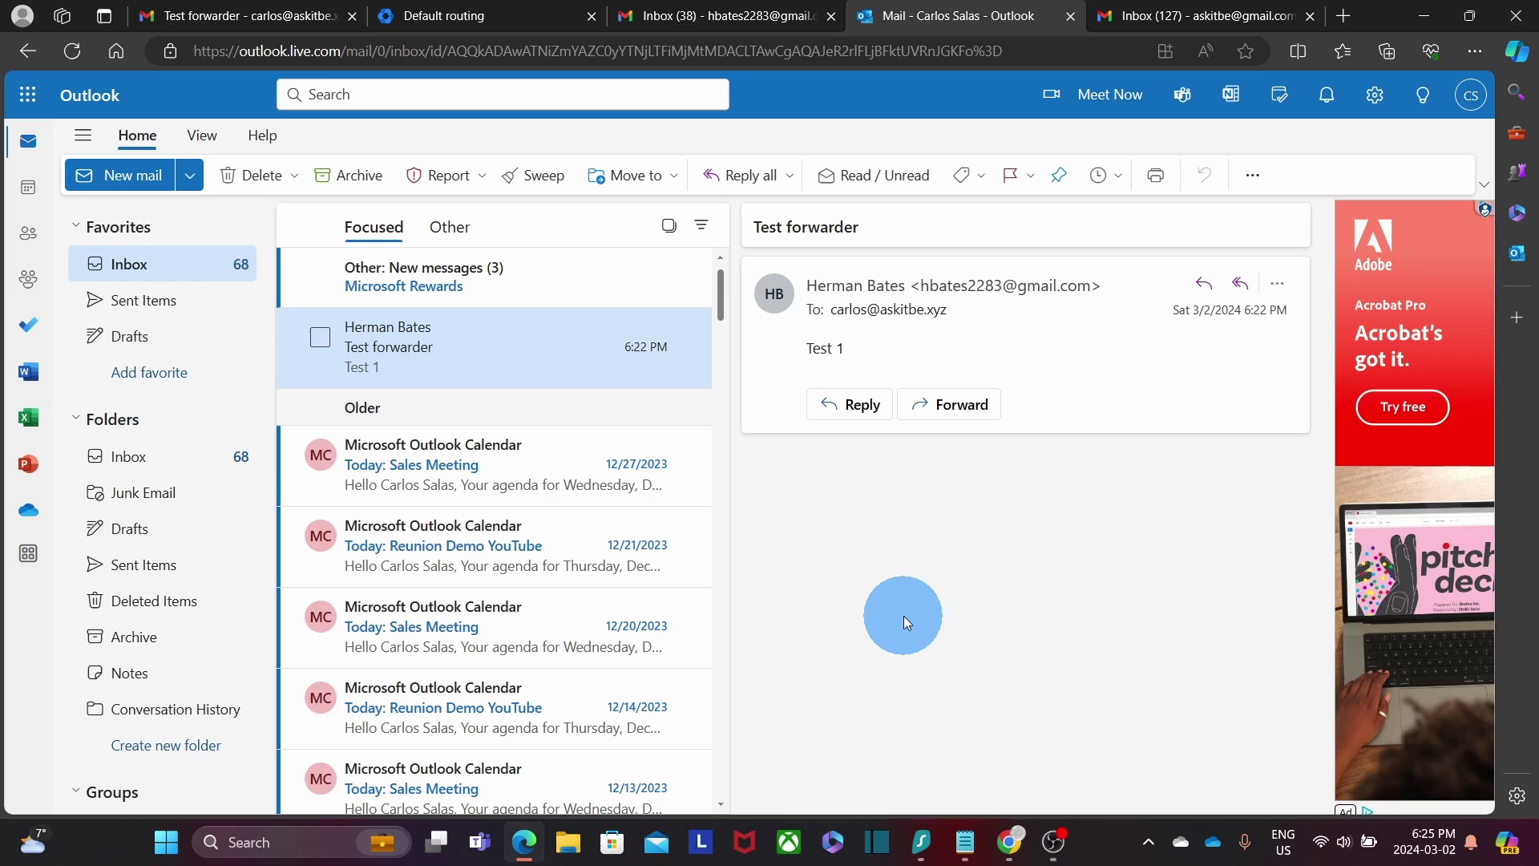
# - Open Gmail's full settings on the Forwarding and POP/IMAP page
pyautogui.click(252, 16)
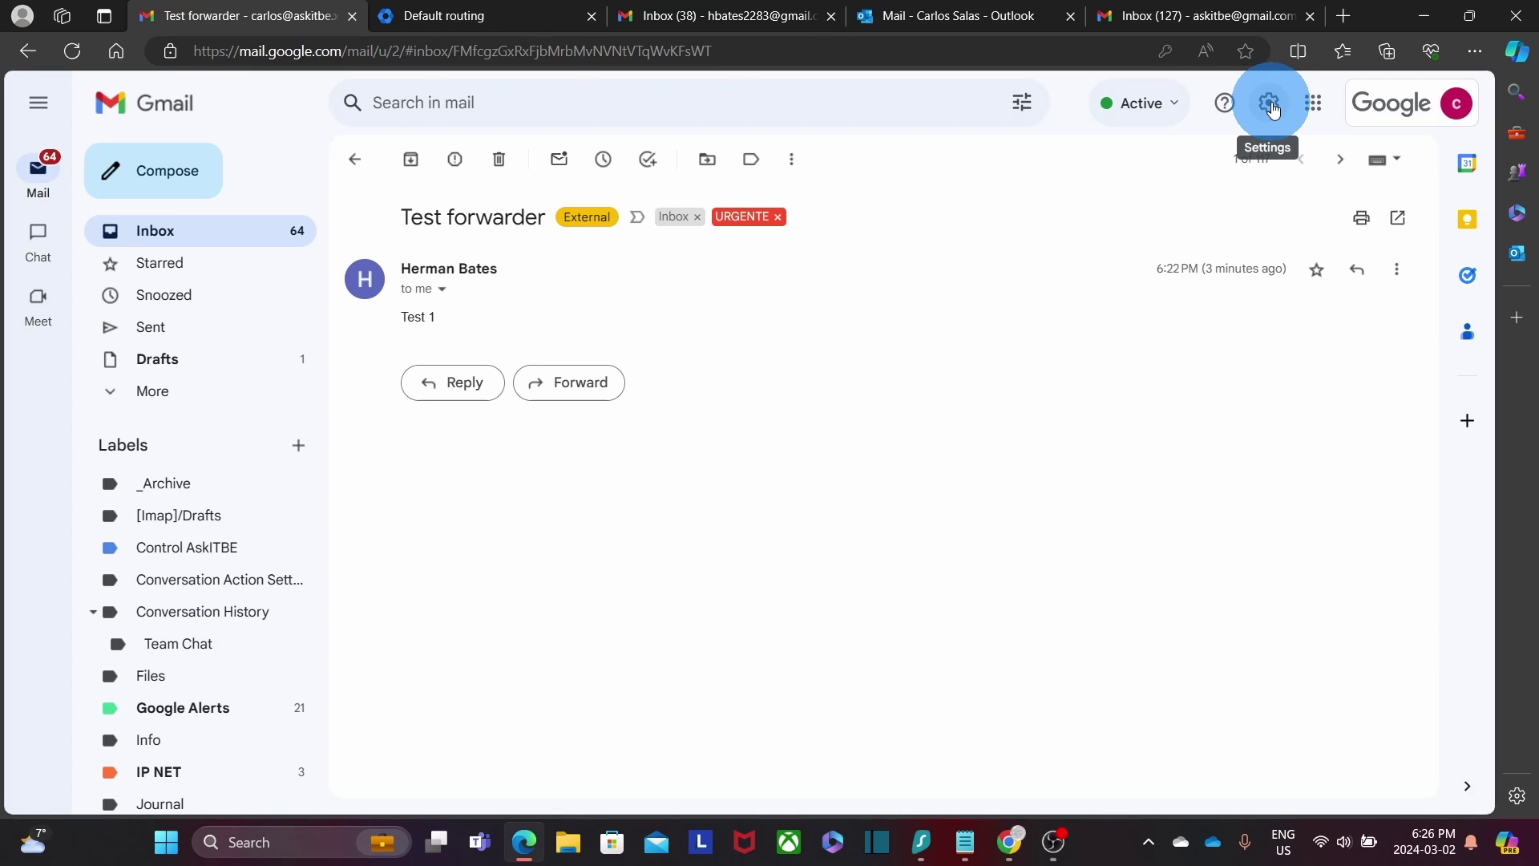
pyautogui.click(1272, 109)
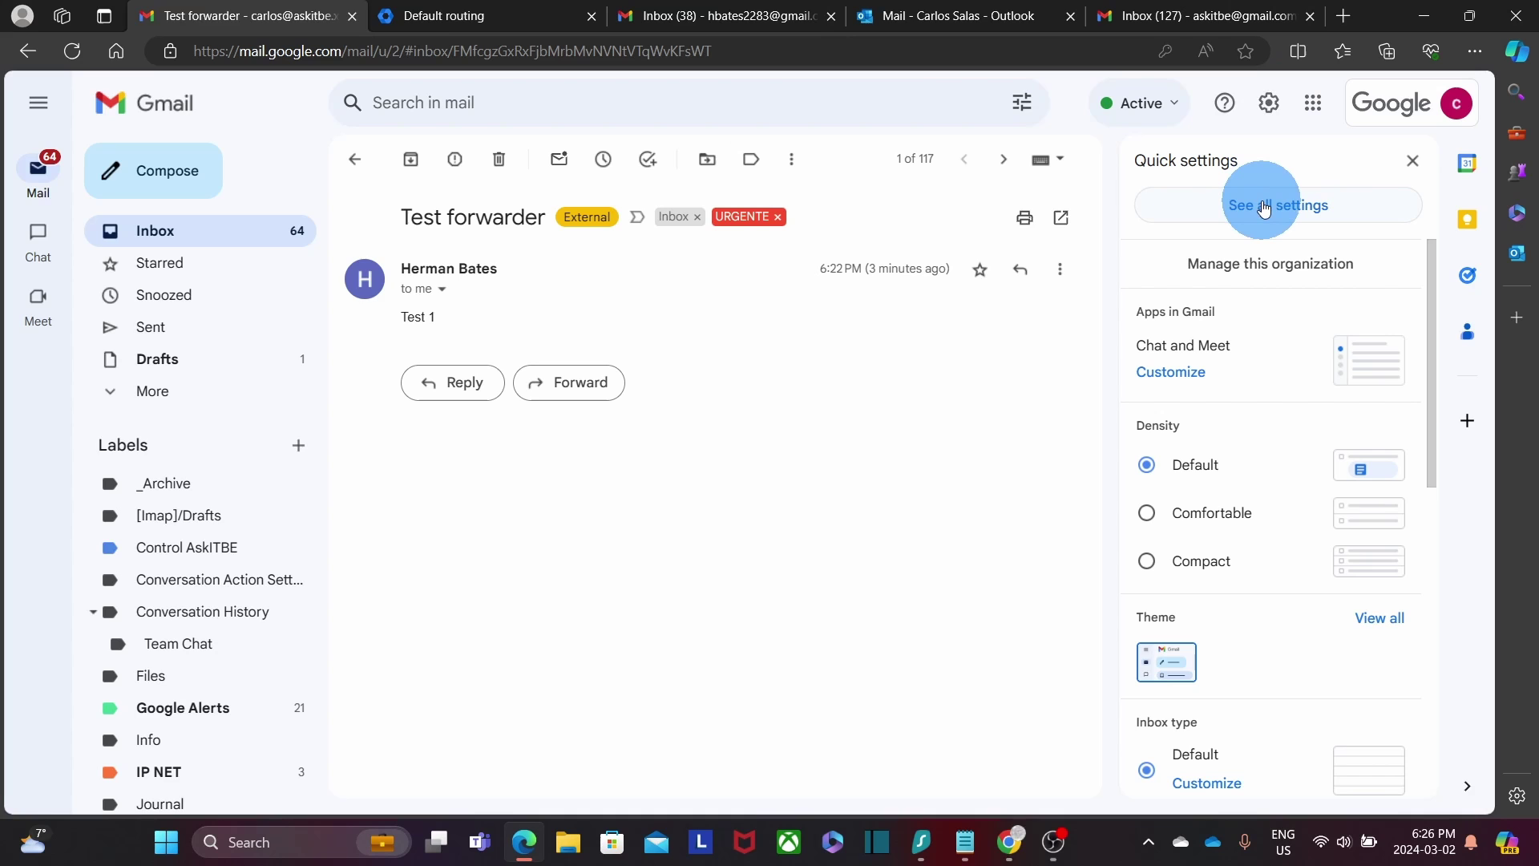
pyautogui.click(1264, 206)
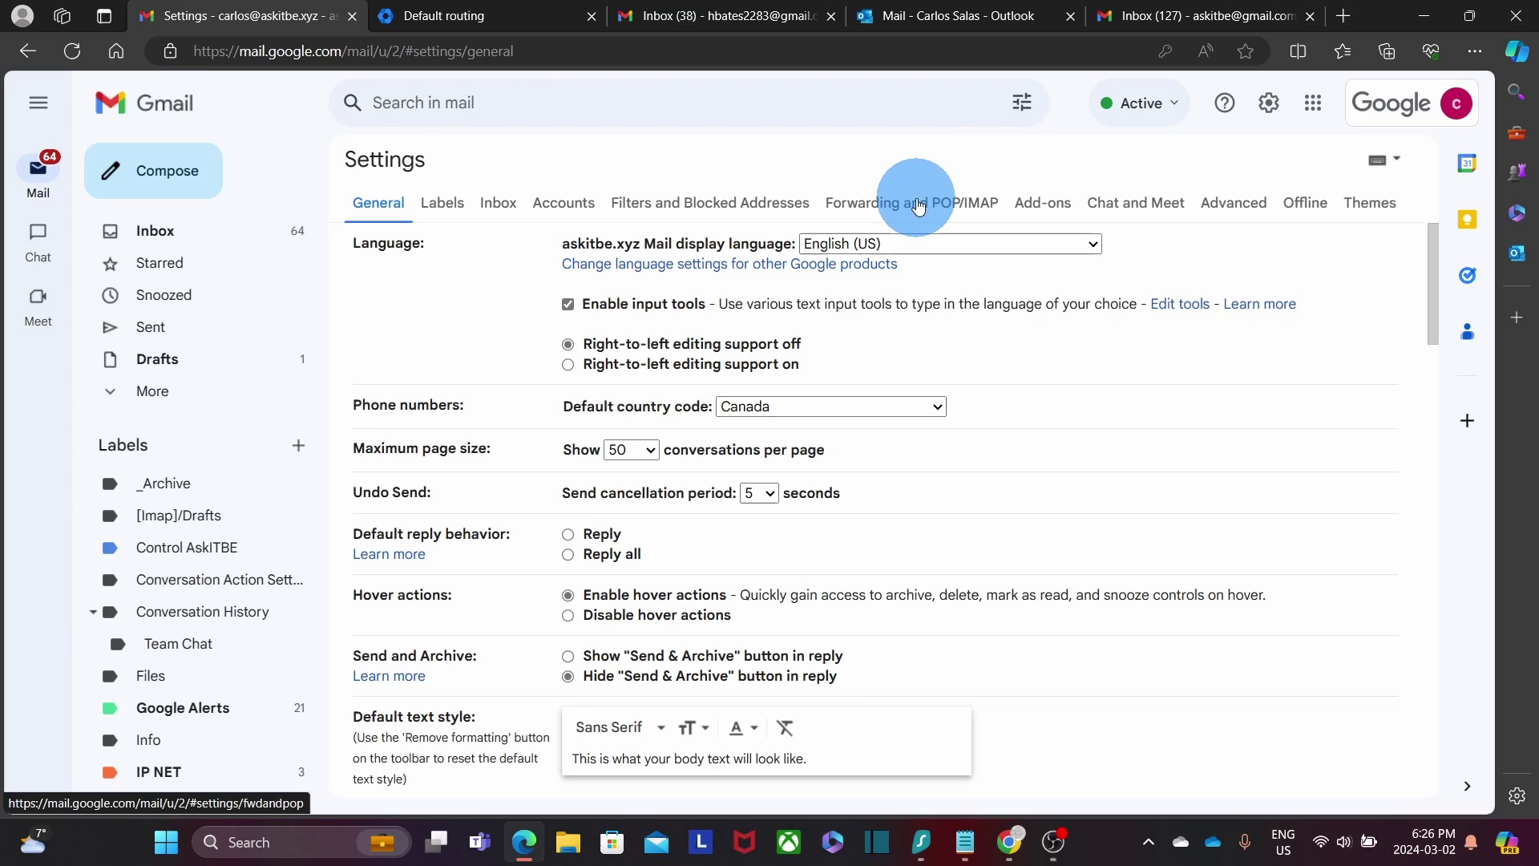
pyautogui.click(918, 203)
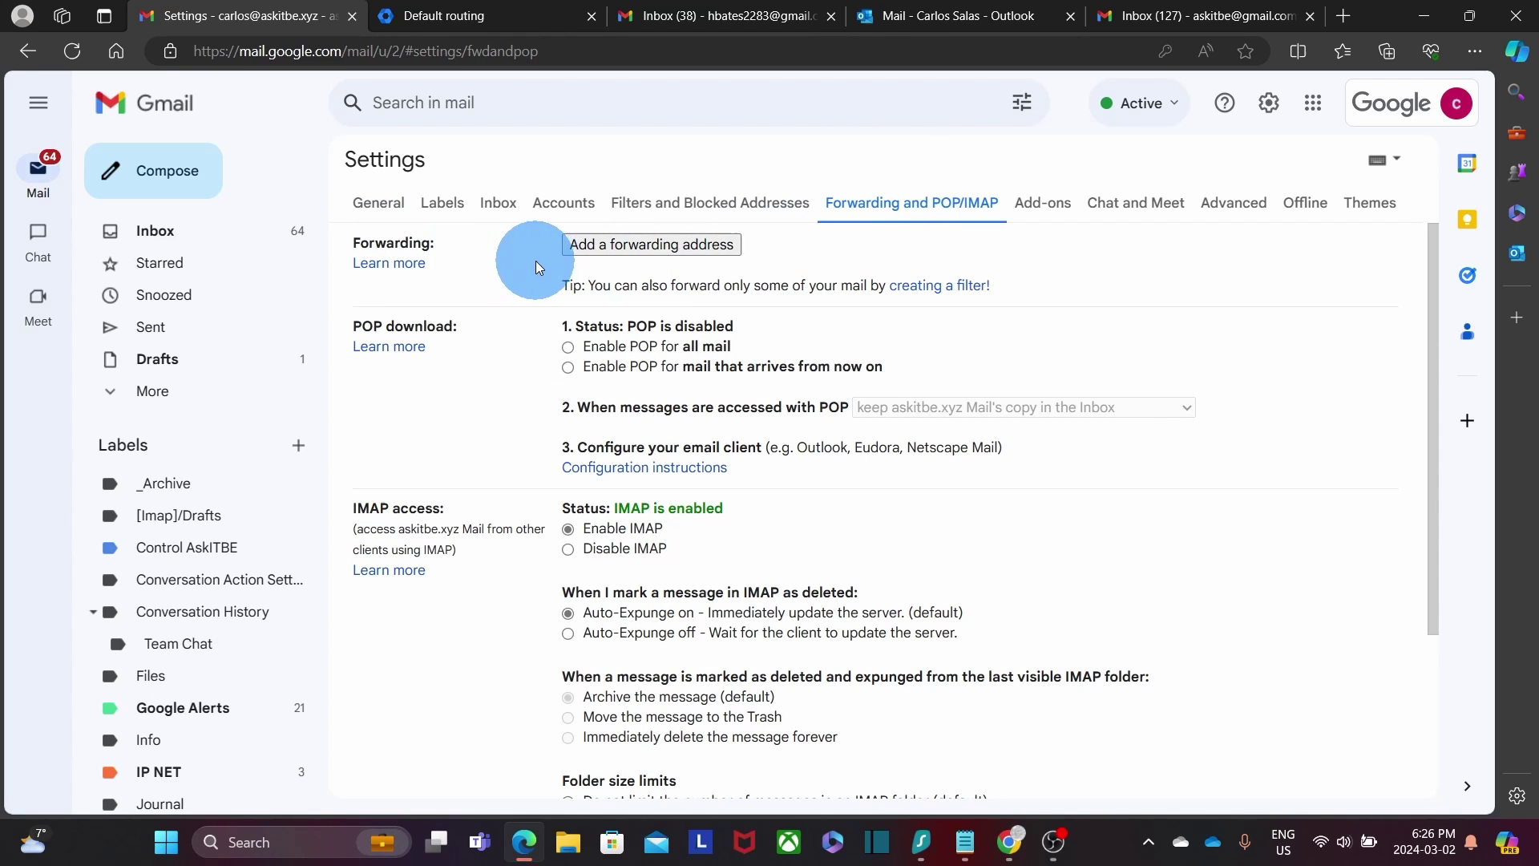
# - Add the second Gmail address as a forwarding address
pyautogui.click(601, 251)
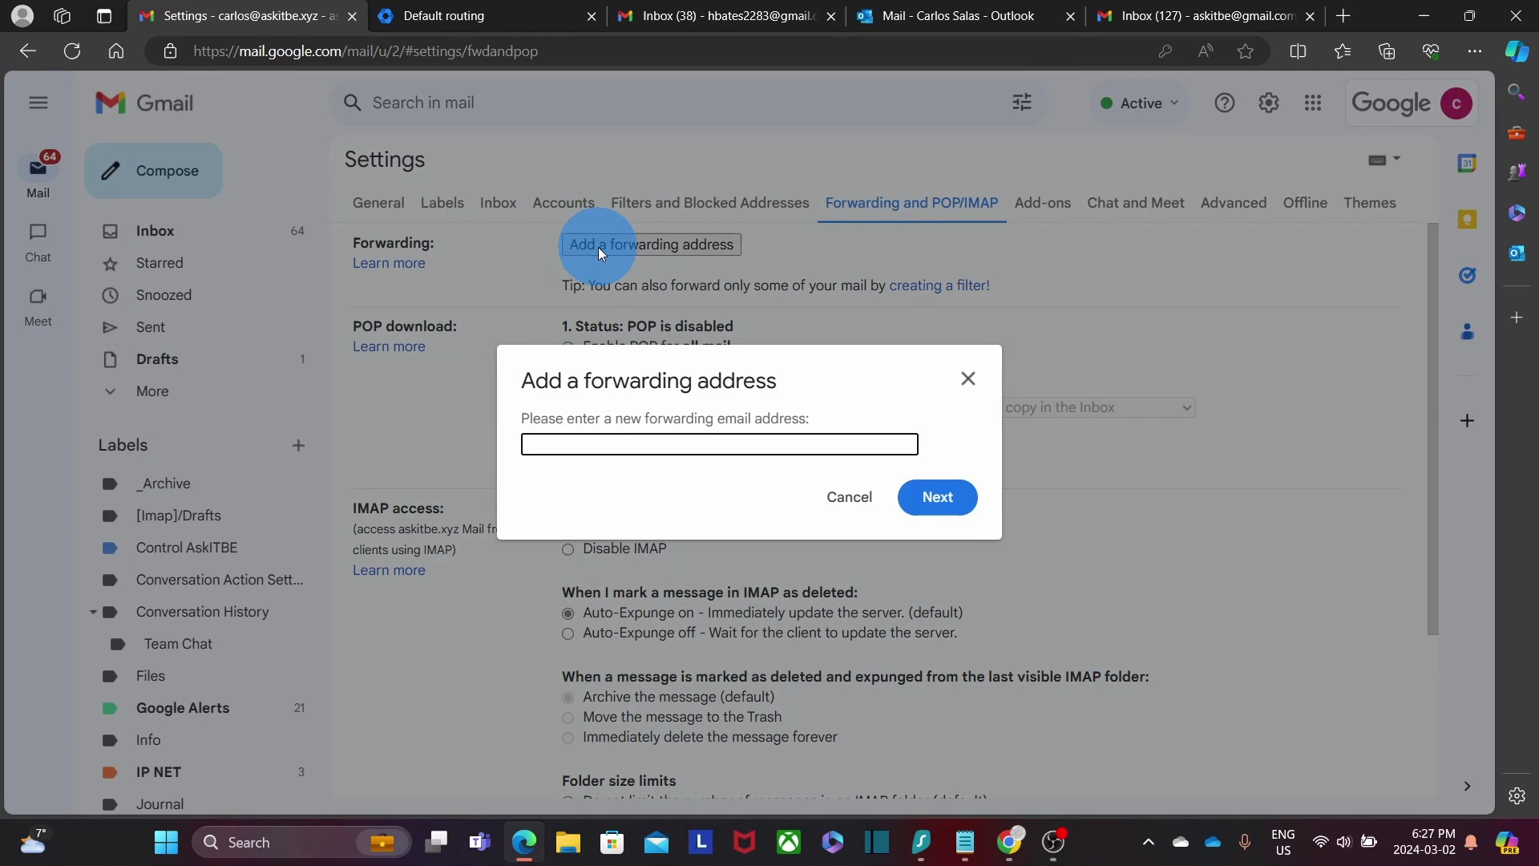
pyautogui.click(588, 441)
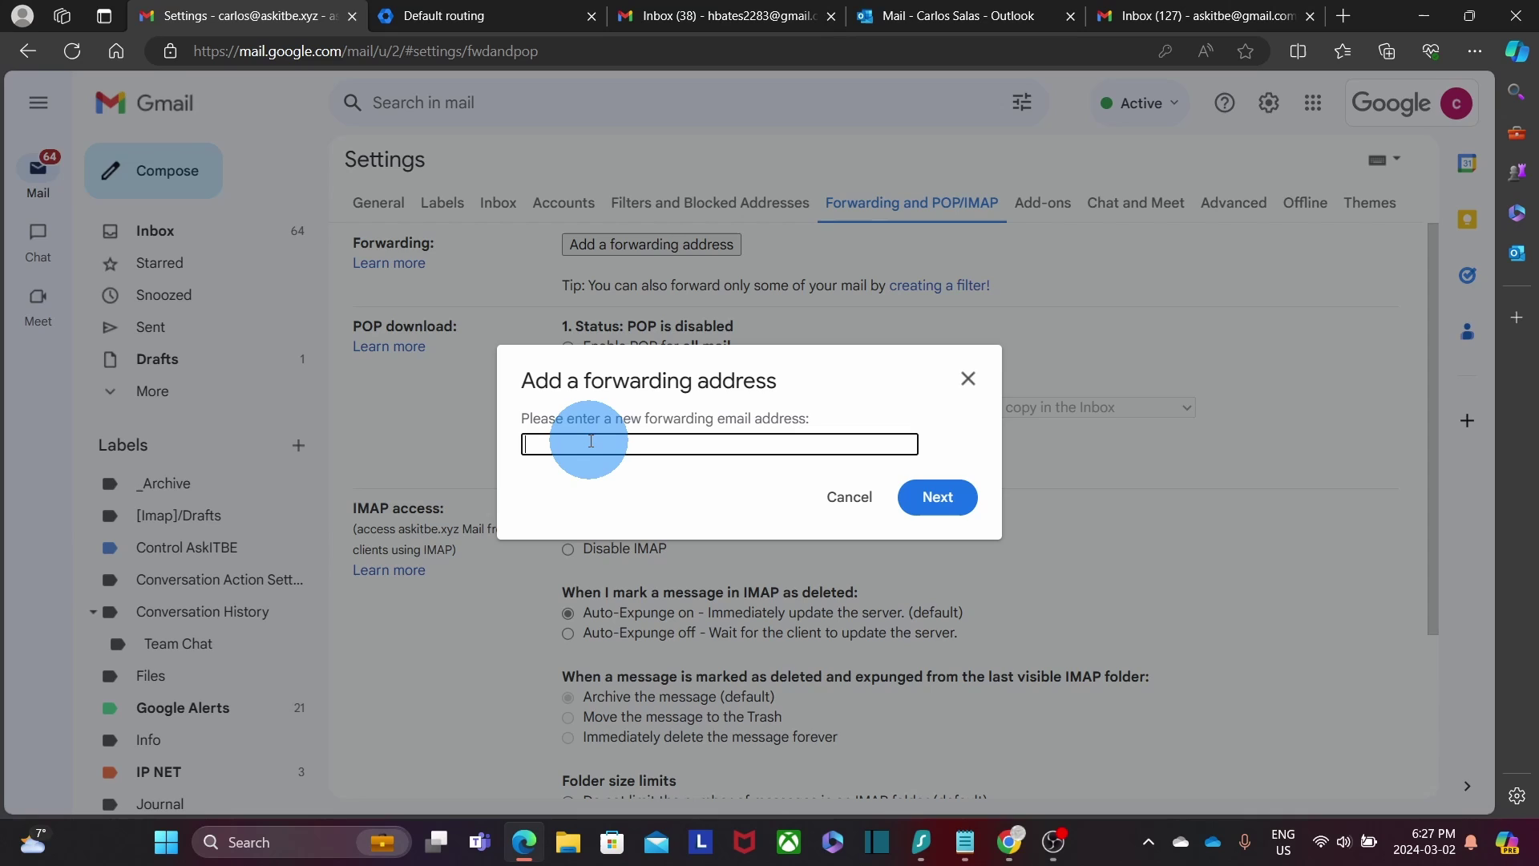
pyautogui.hotkey('ctrl', 'v')
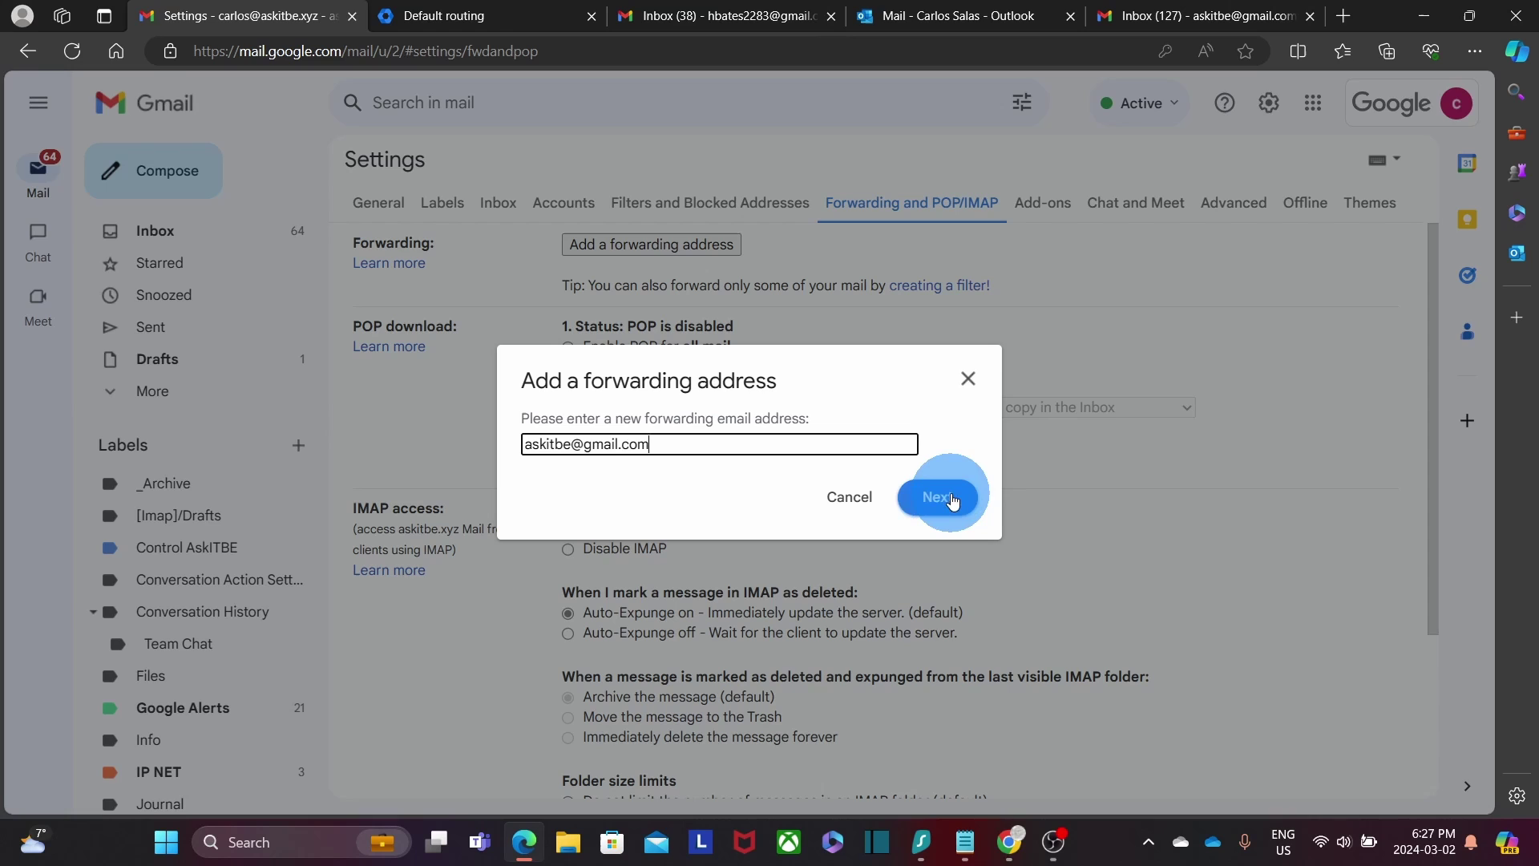
pyautogui.click(944, 500)
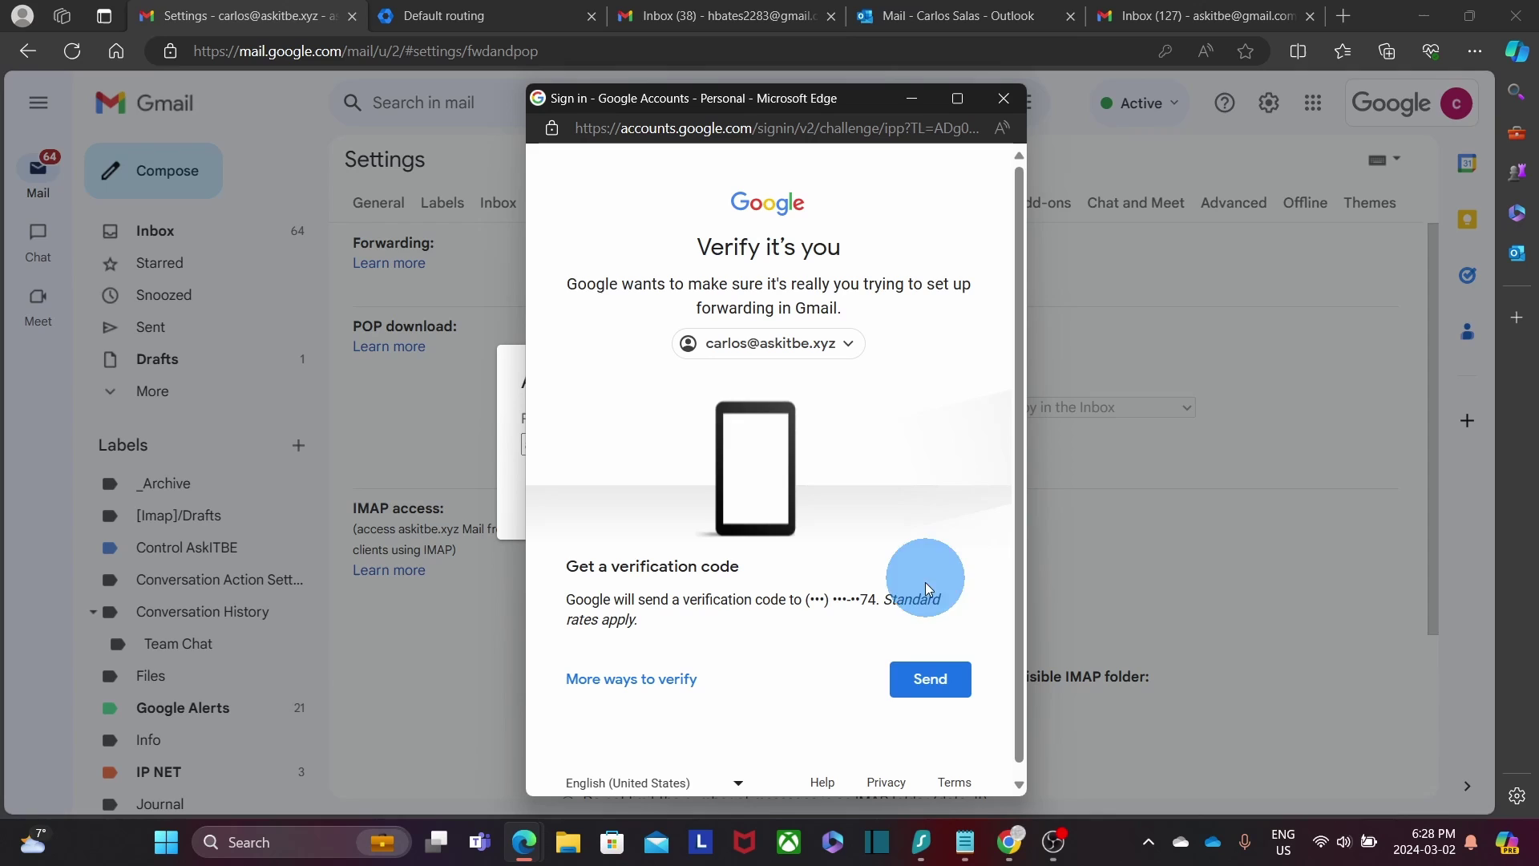
# - Pass the SMS code verification and proceed with forwarding to the second address
pyautogui.click(928, 678)
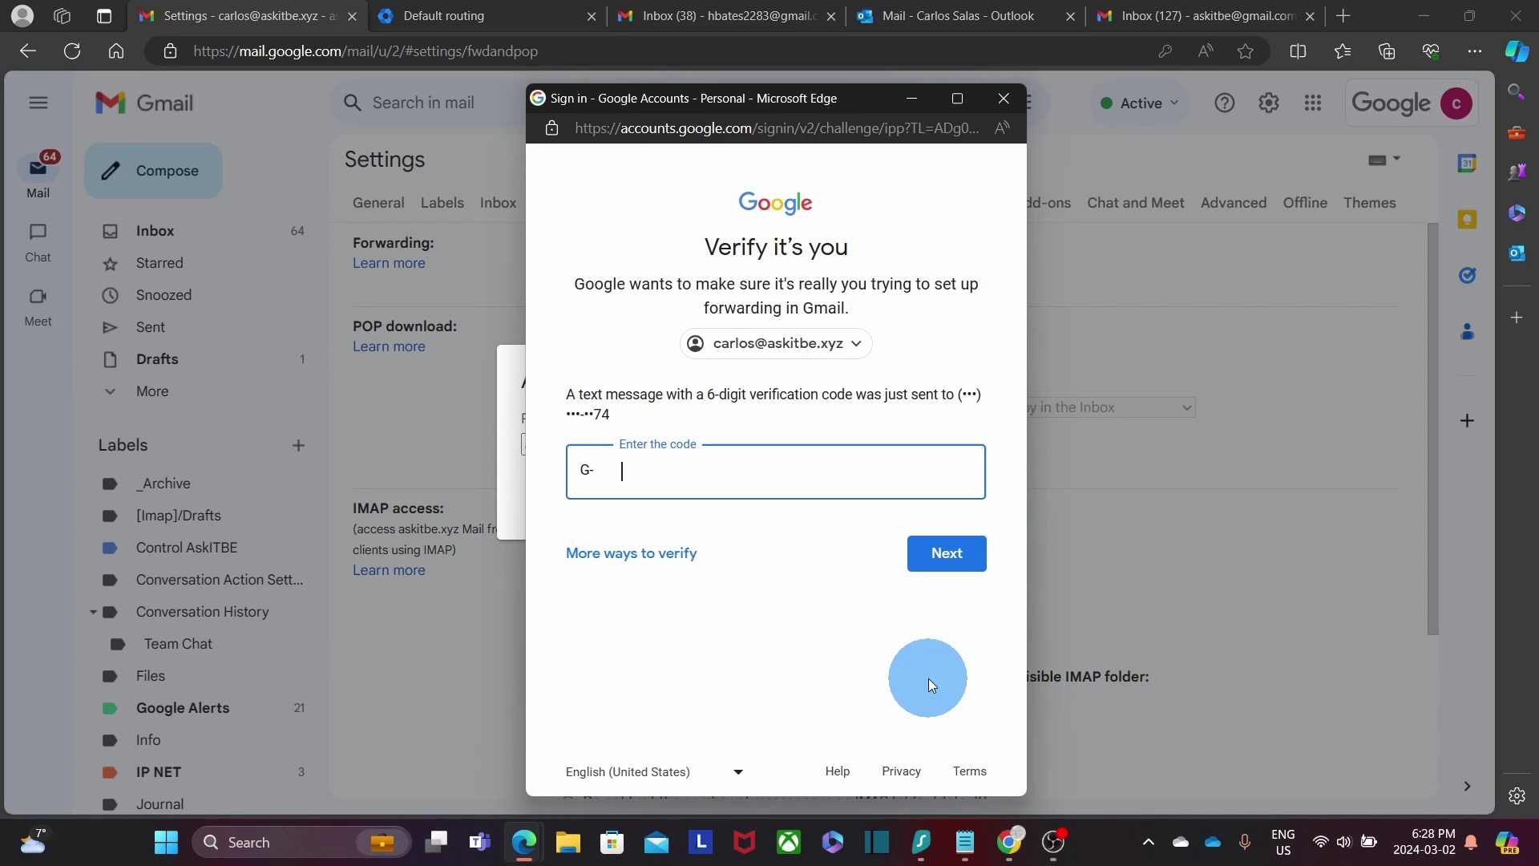
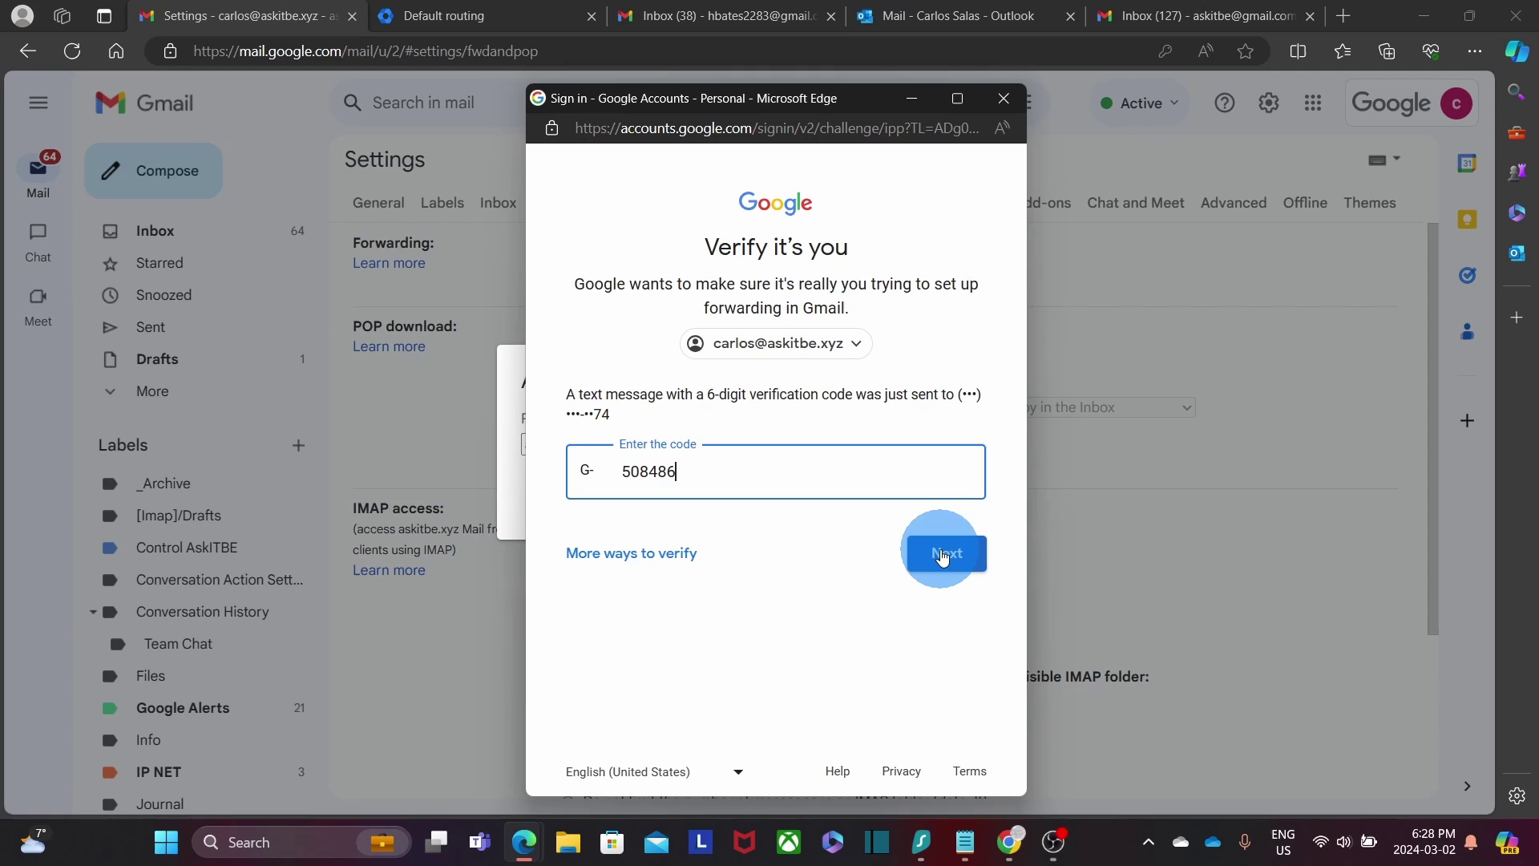
pyautogui.click(942, 556)
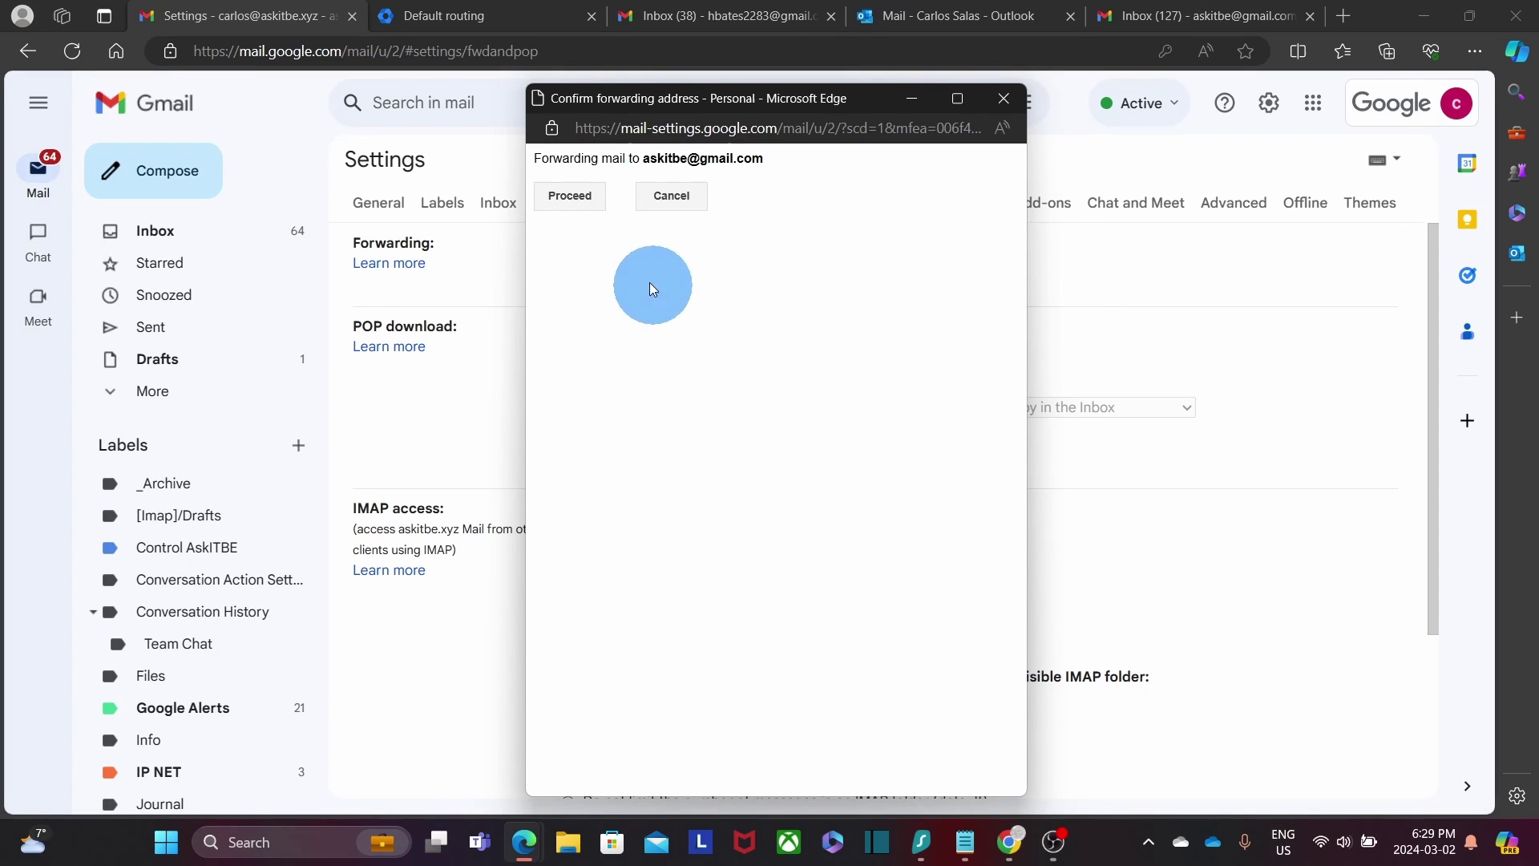
pyautogui.click(574, 203)
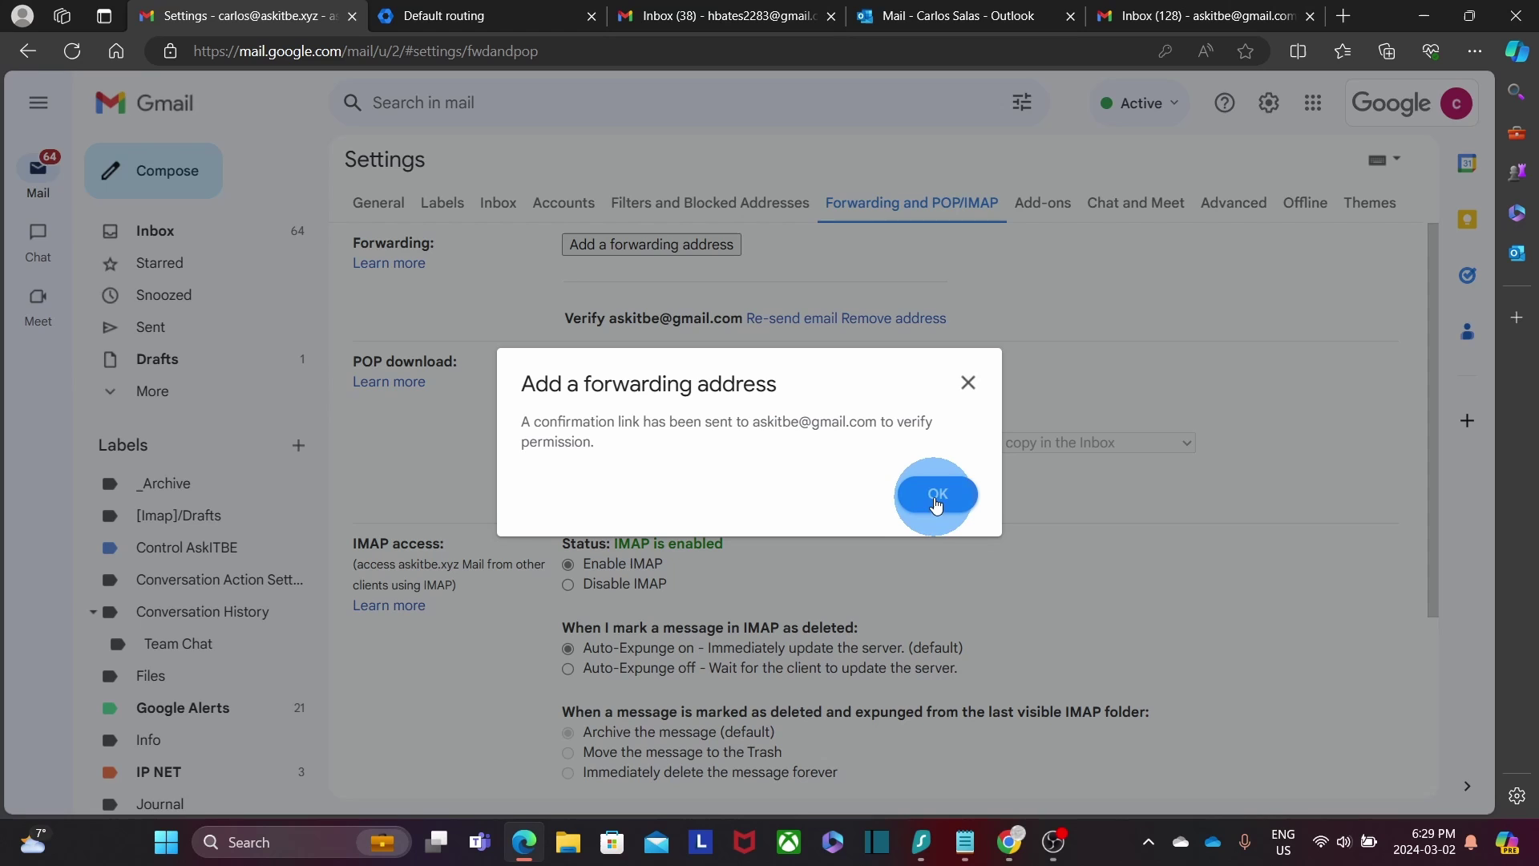
# - Confirm the forwarding request via the link in the second account's Forwarding Confirmation email
pyautogui.click(937, 494)
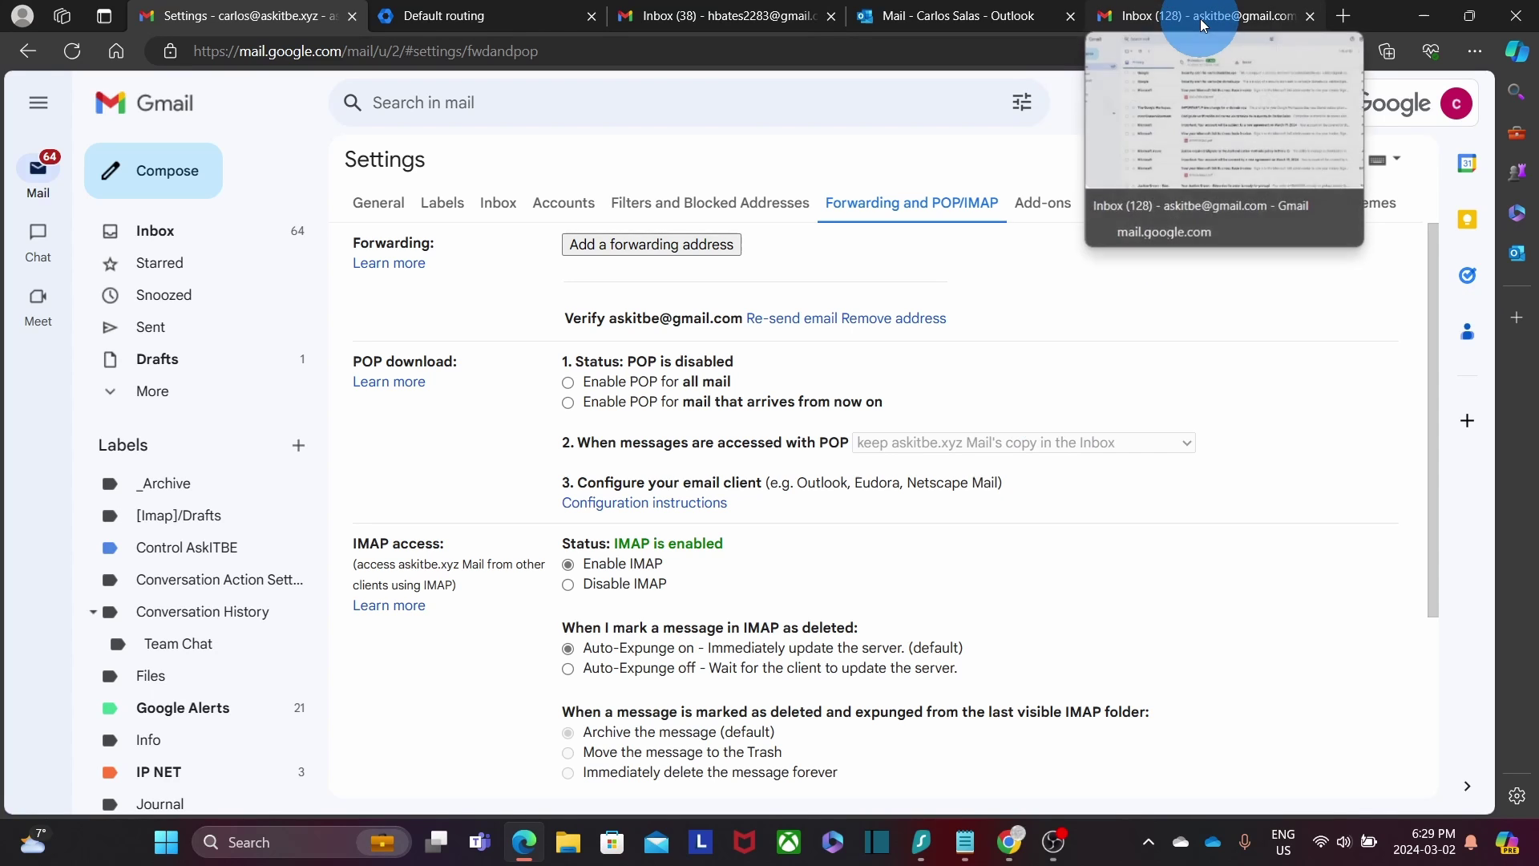
pyautogui.click(1202, 24)
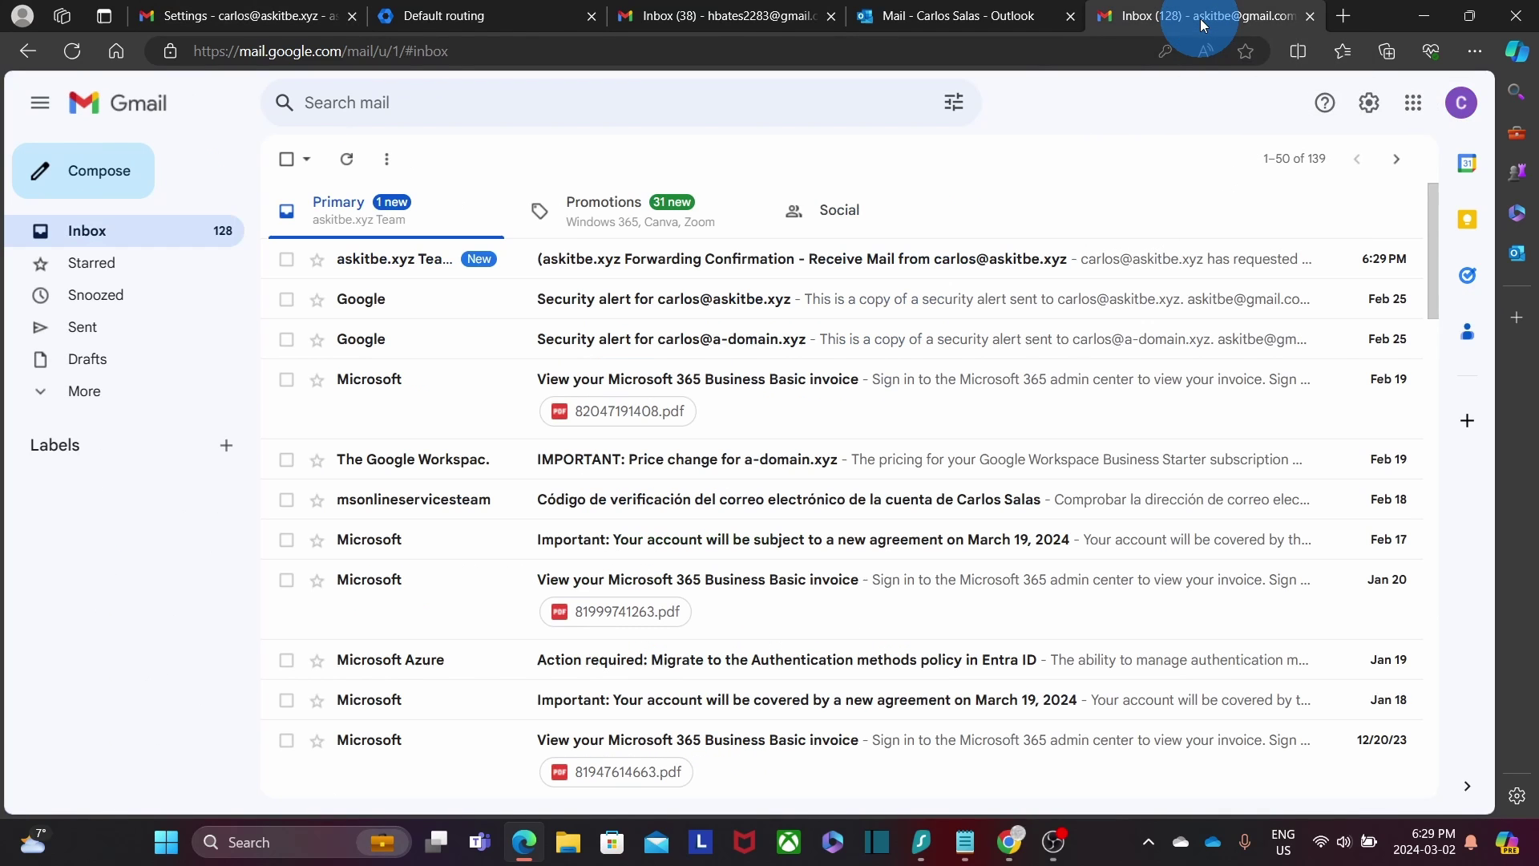
pyautogui.click(747, 264)
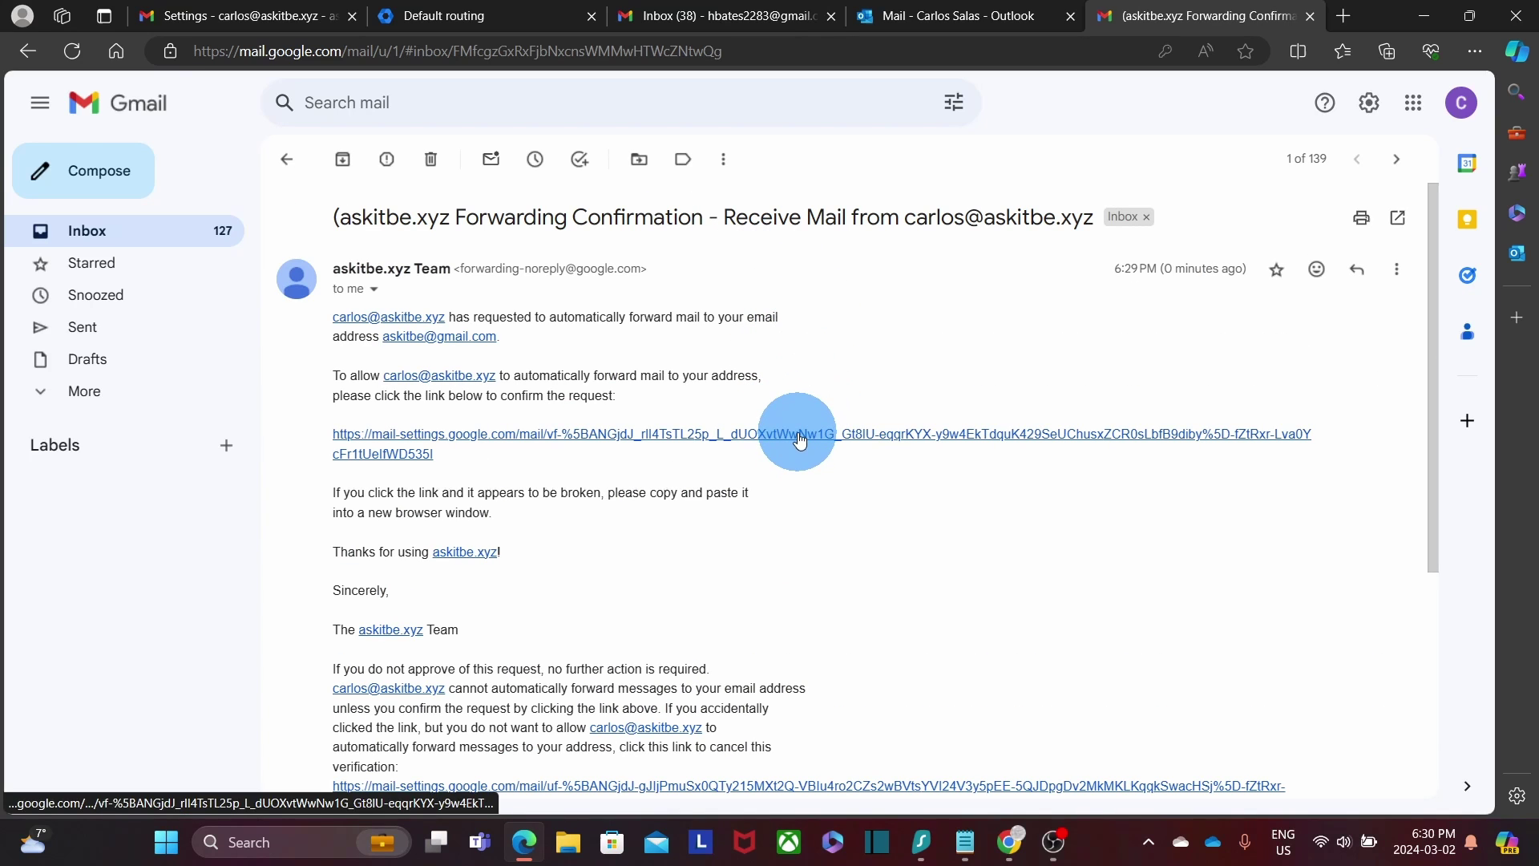
pyautogui.click(799, 437)
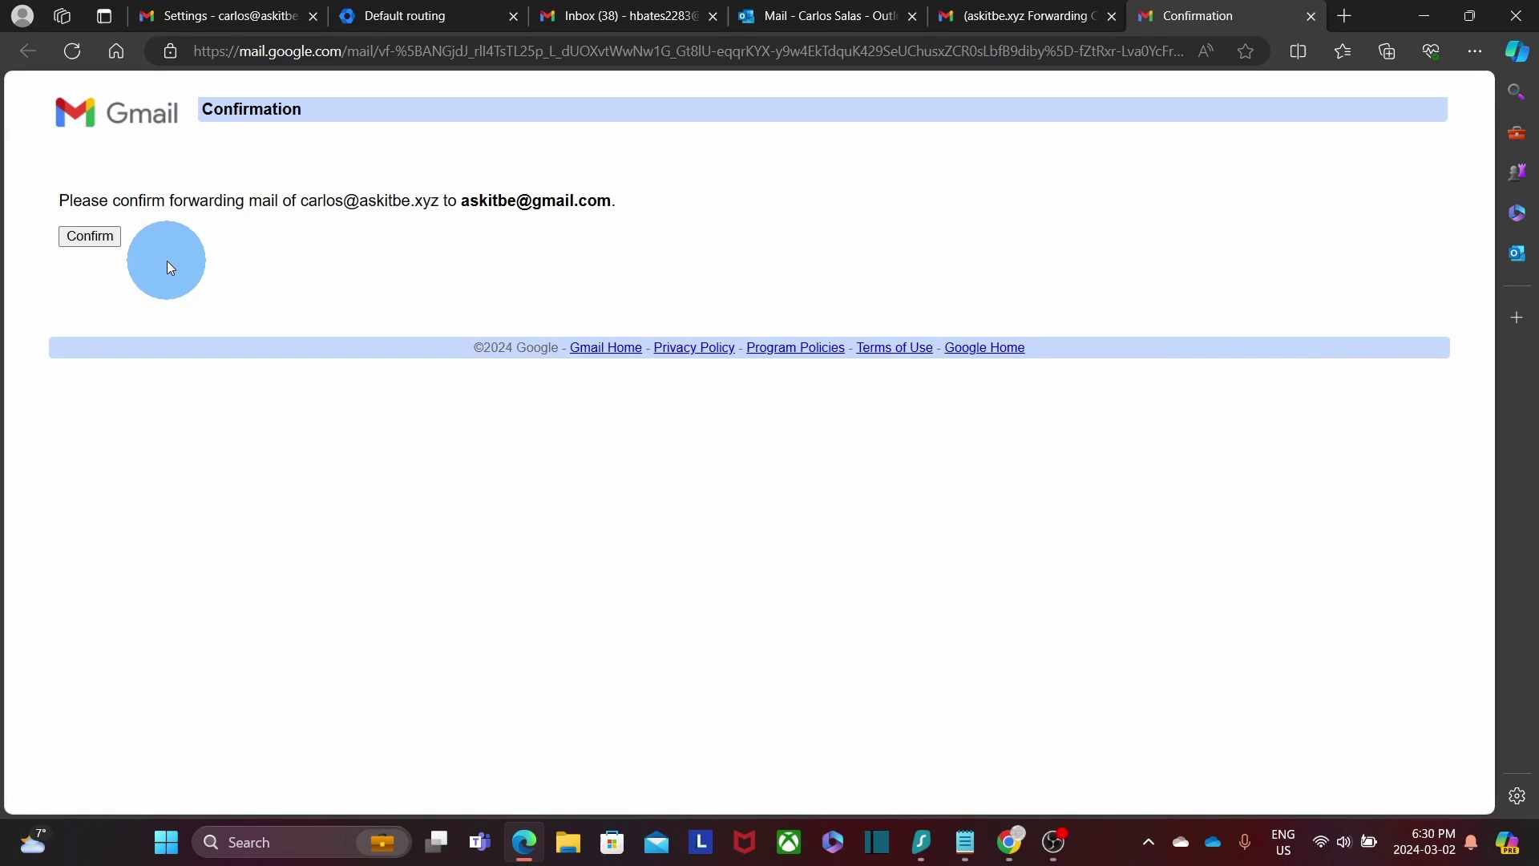
pyautogui.click(89, 237)
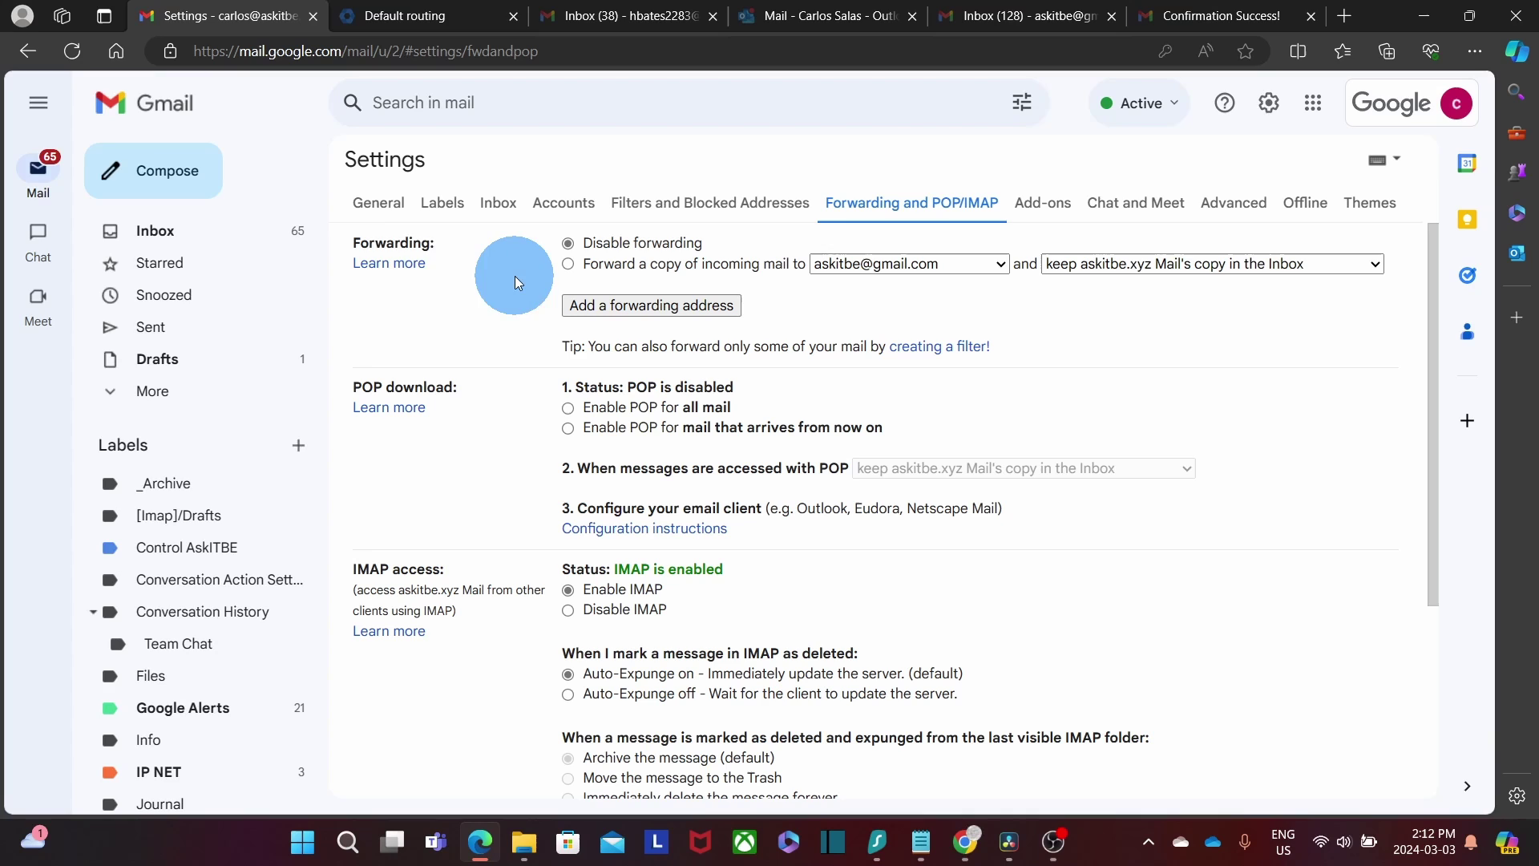
# - Turn on forwarding of incoming mail to the second Gmail address, keeping Gmail's copy in the Inbox
pyautogui.click(569, 265)
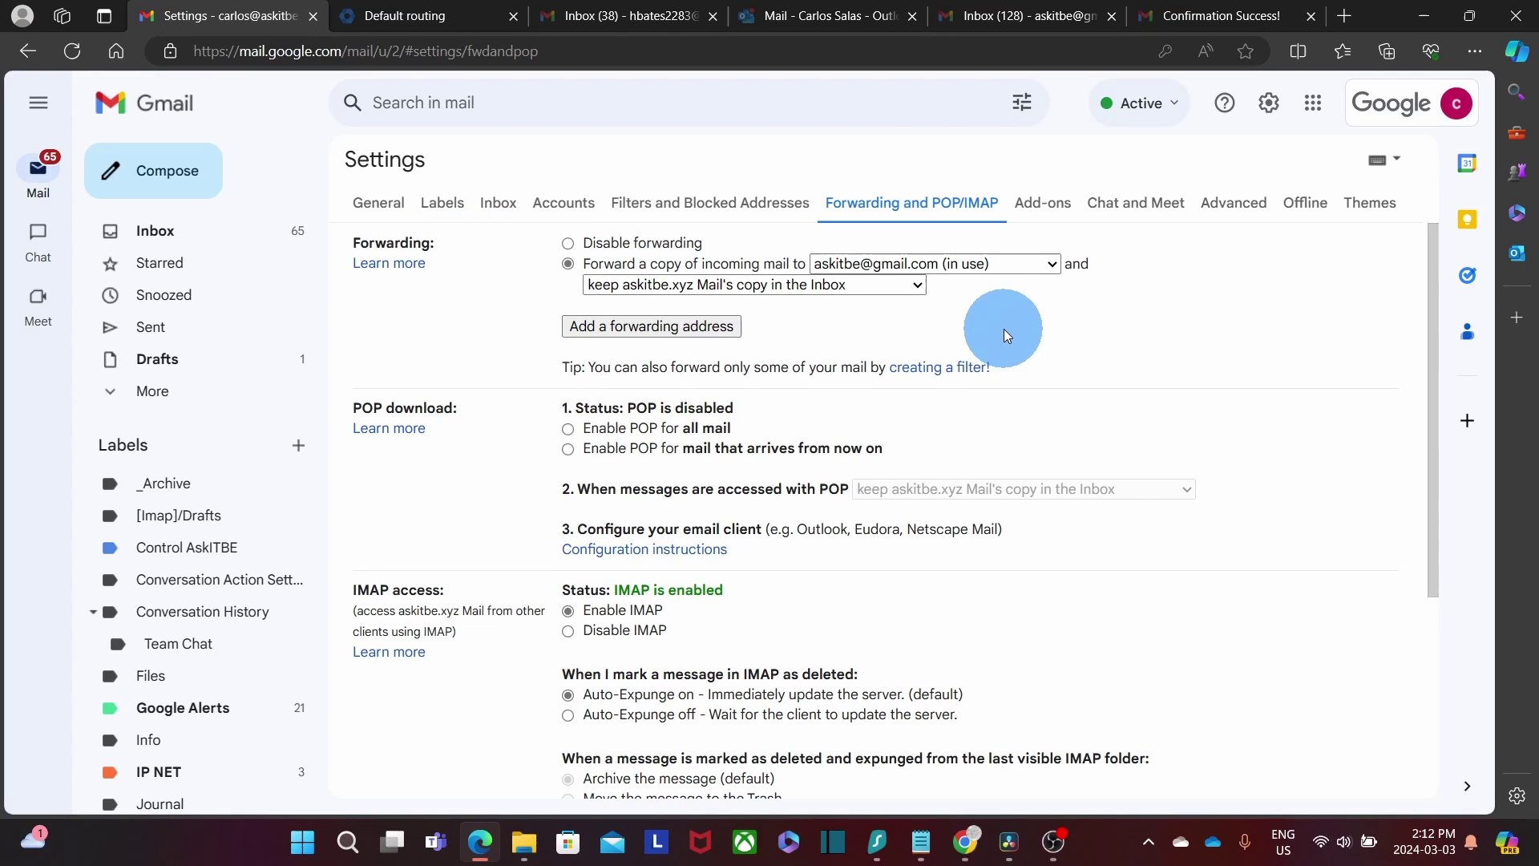
pyautogui.click(919, 287)
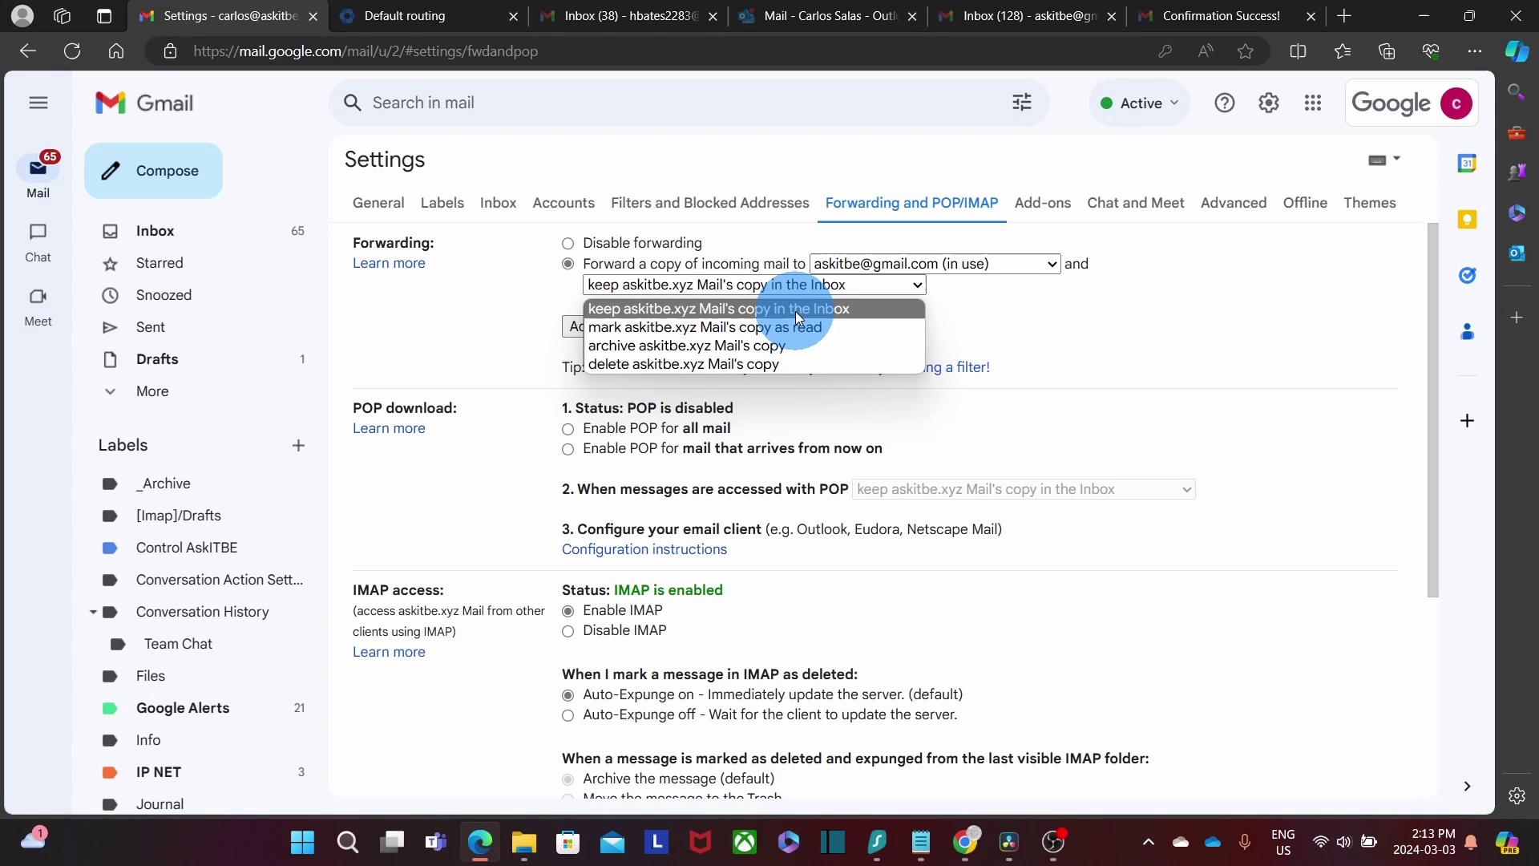
pyautogui.click(799, 311)
pyautogui.scroll(-2, 805, 449)
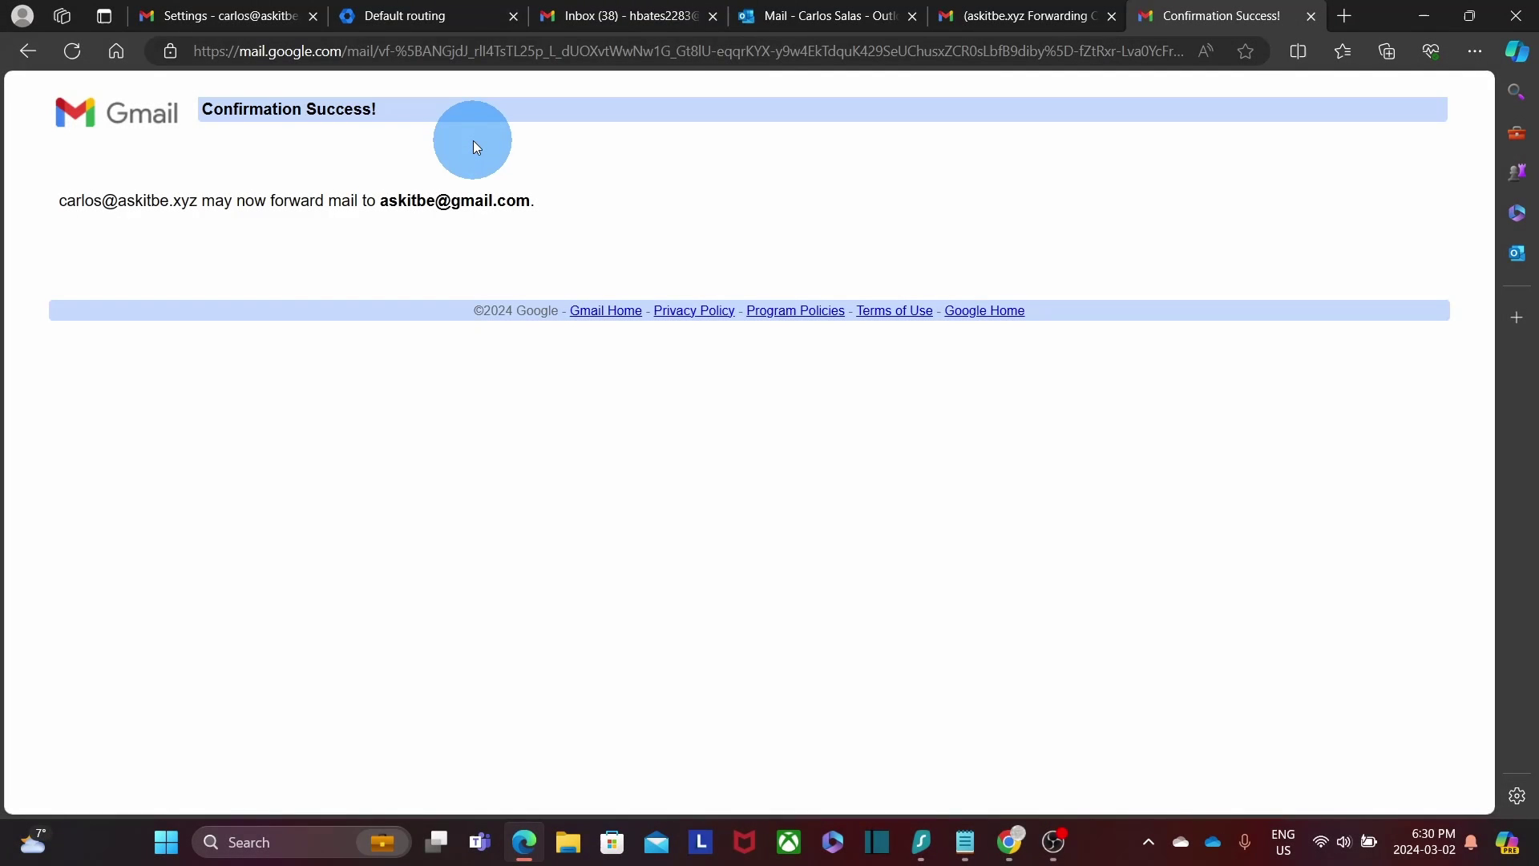
# - From the second account, send the Workspace address an email with subject 'Forwarder Test 3' and body 'Test 3'
pyautogui.click(625, 16)
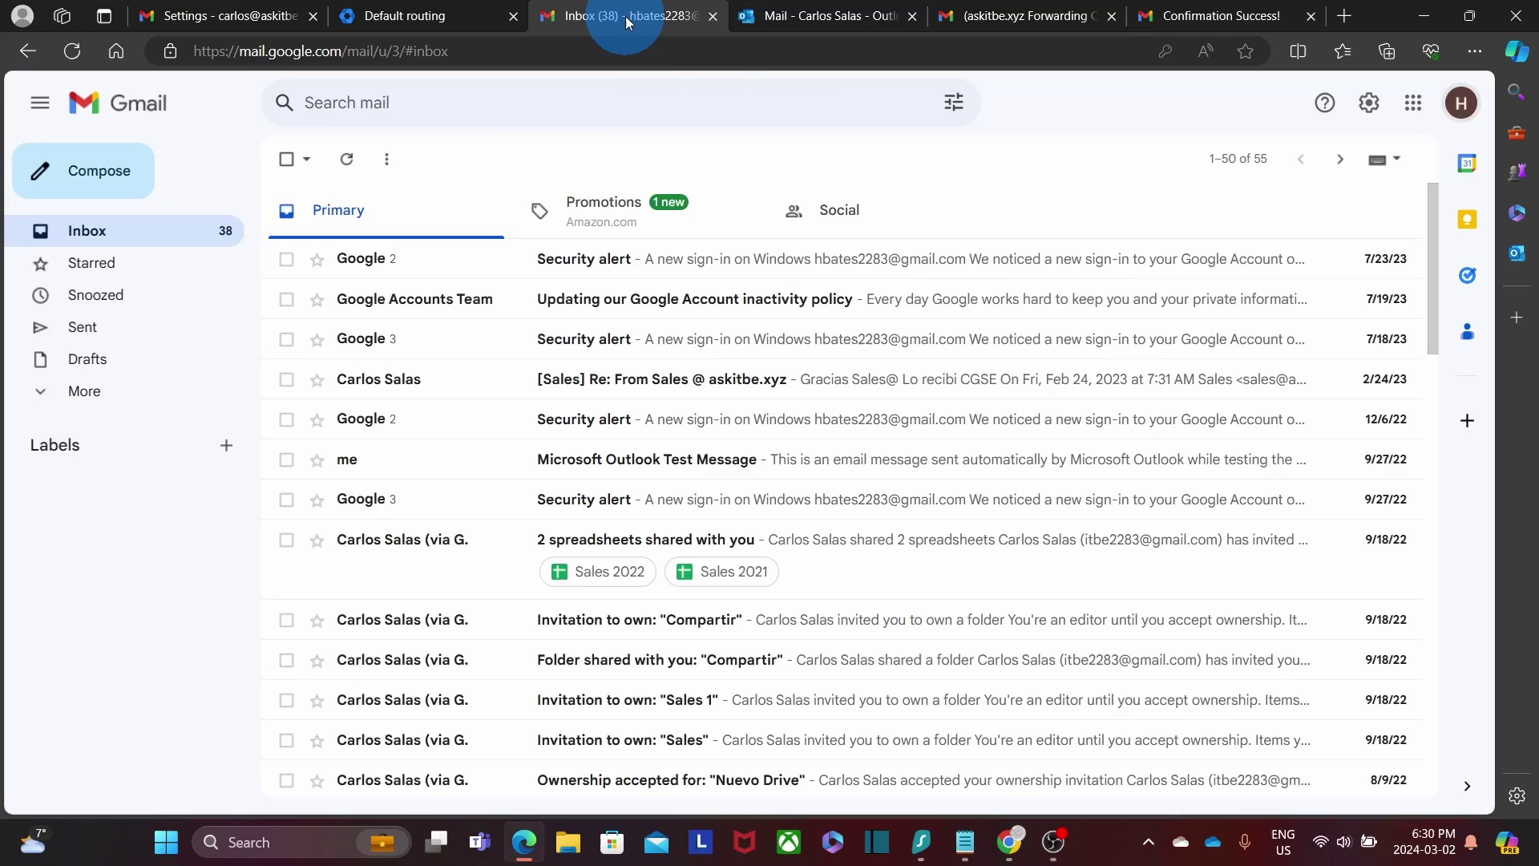
pyautogui.click(102, 168)
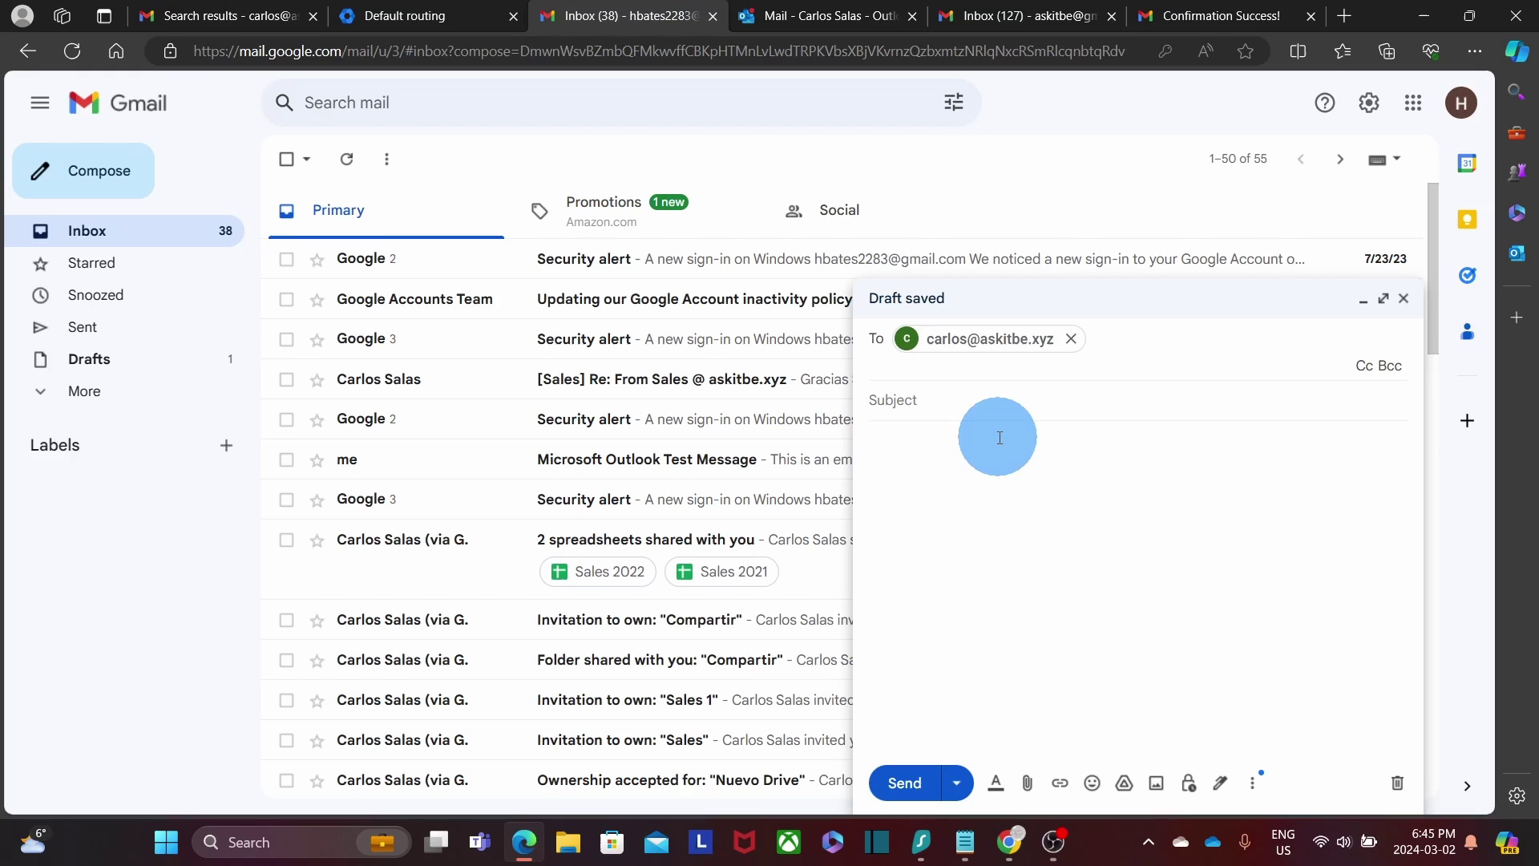
pyautogui.click(973, 401)
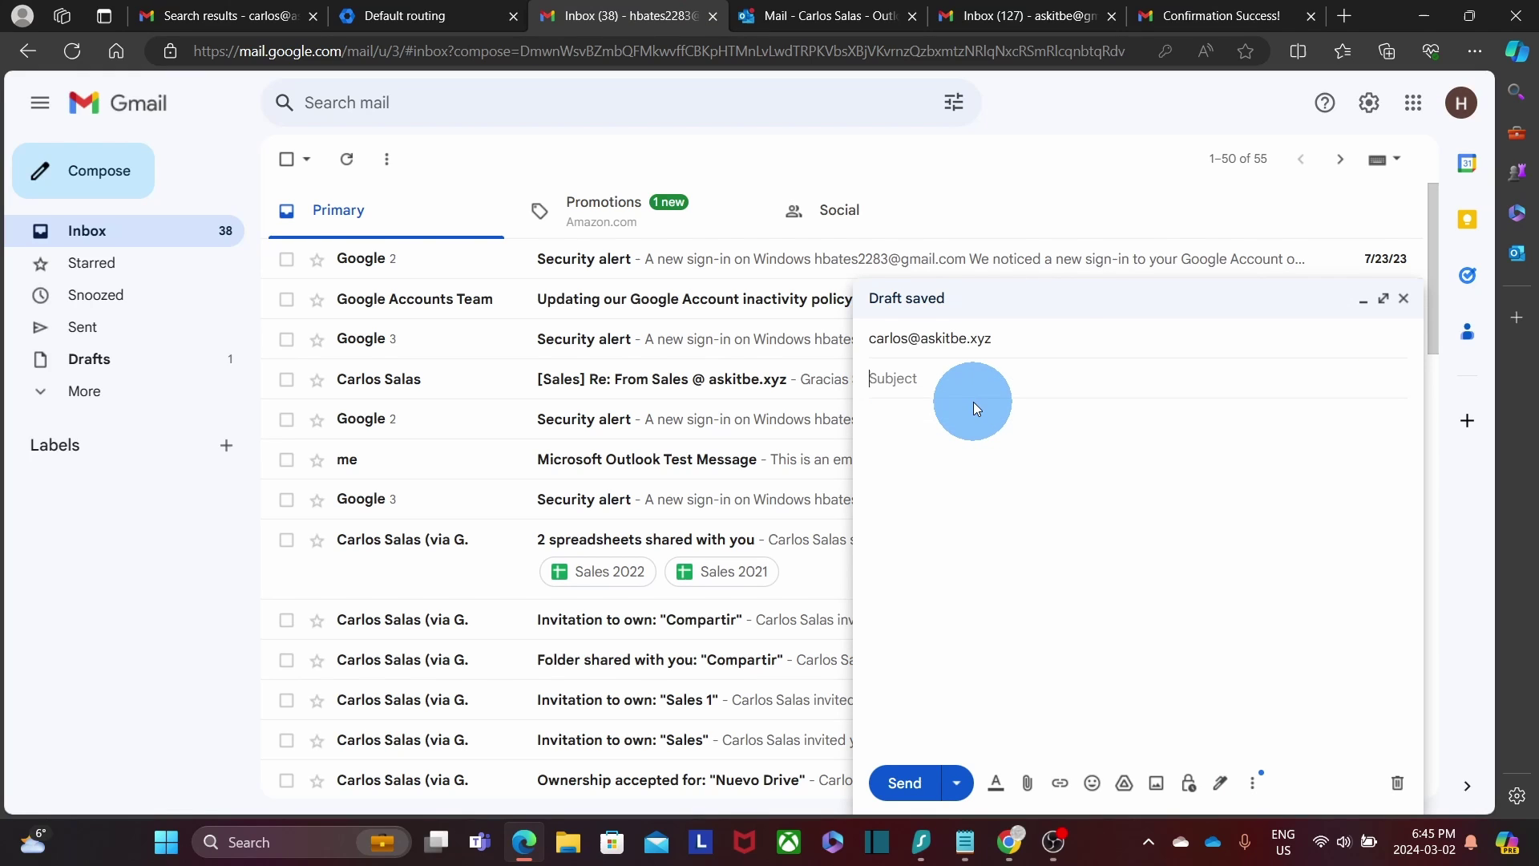
pyautogui.write('Forwarder Test 3')
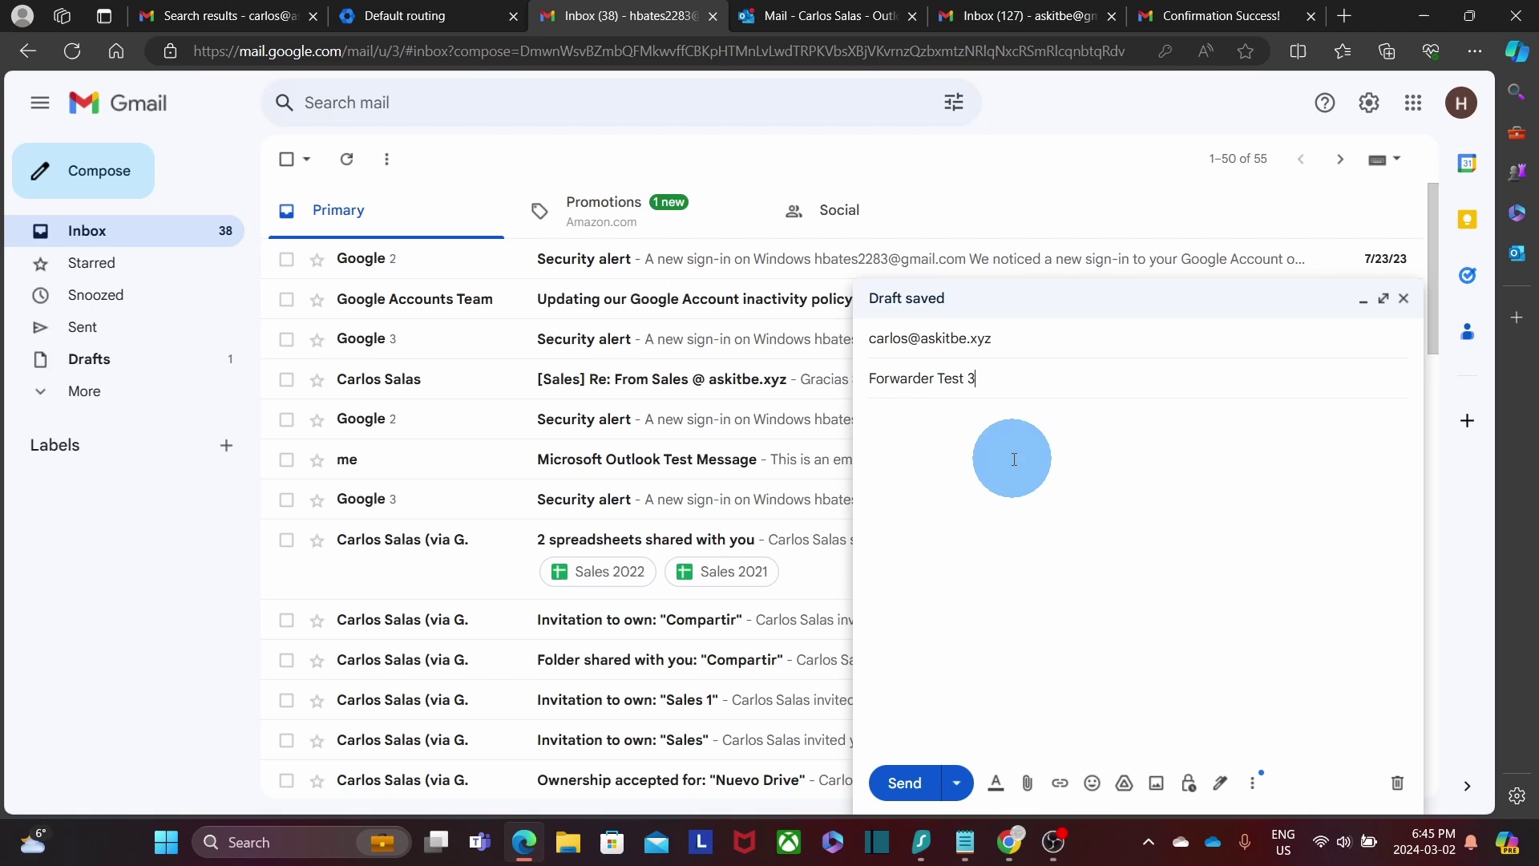
pyautogui.click(1013, 458)
pyautogui.write('Test 3')
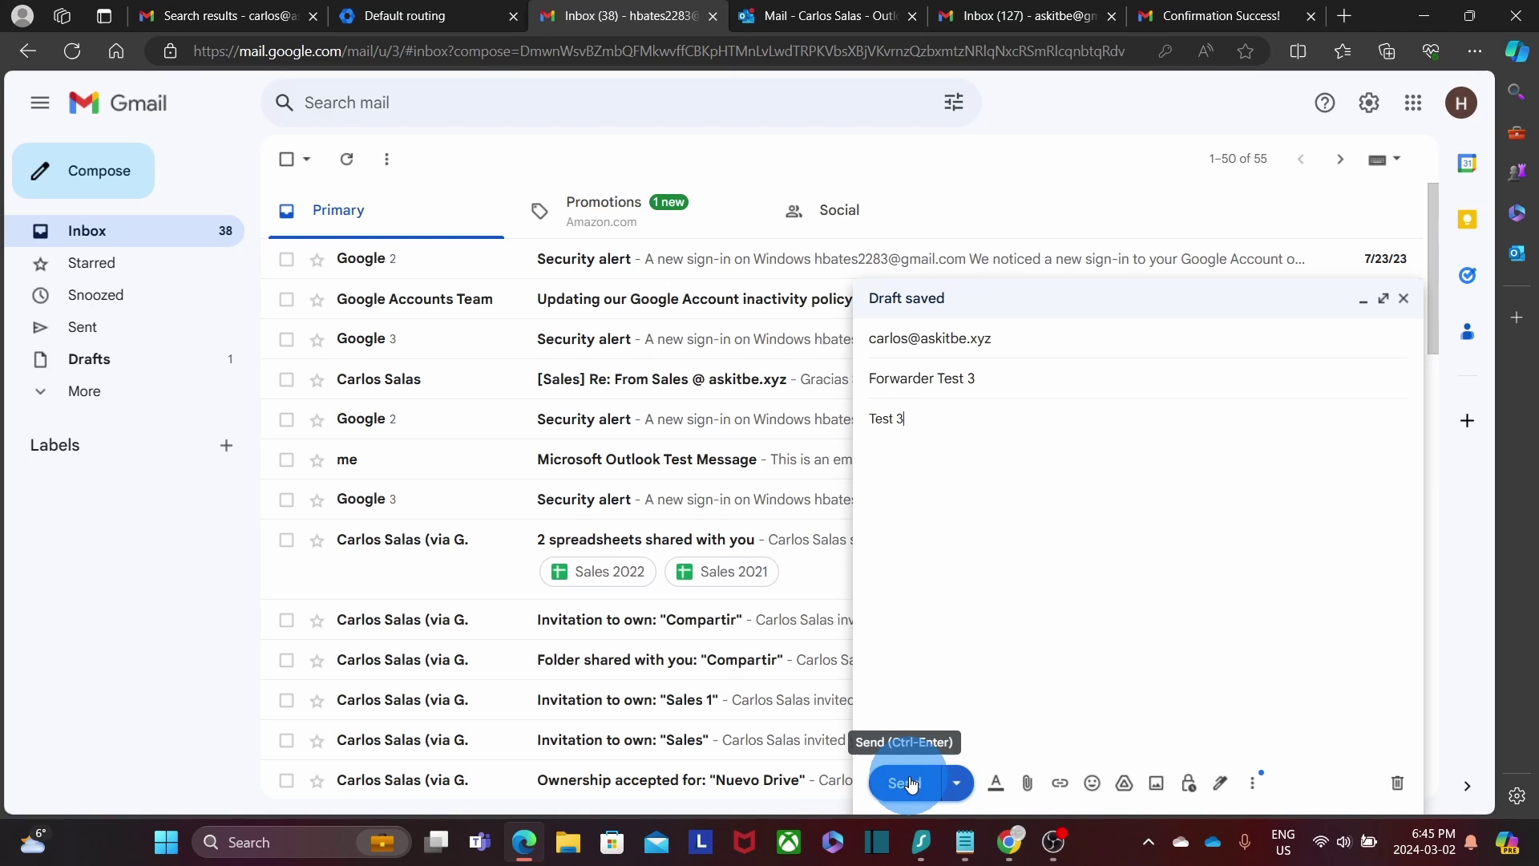
pyautogui.click(904, 783)
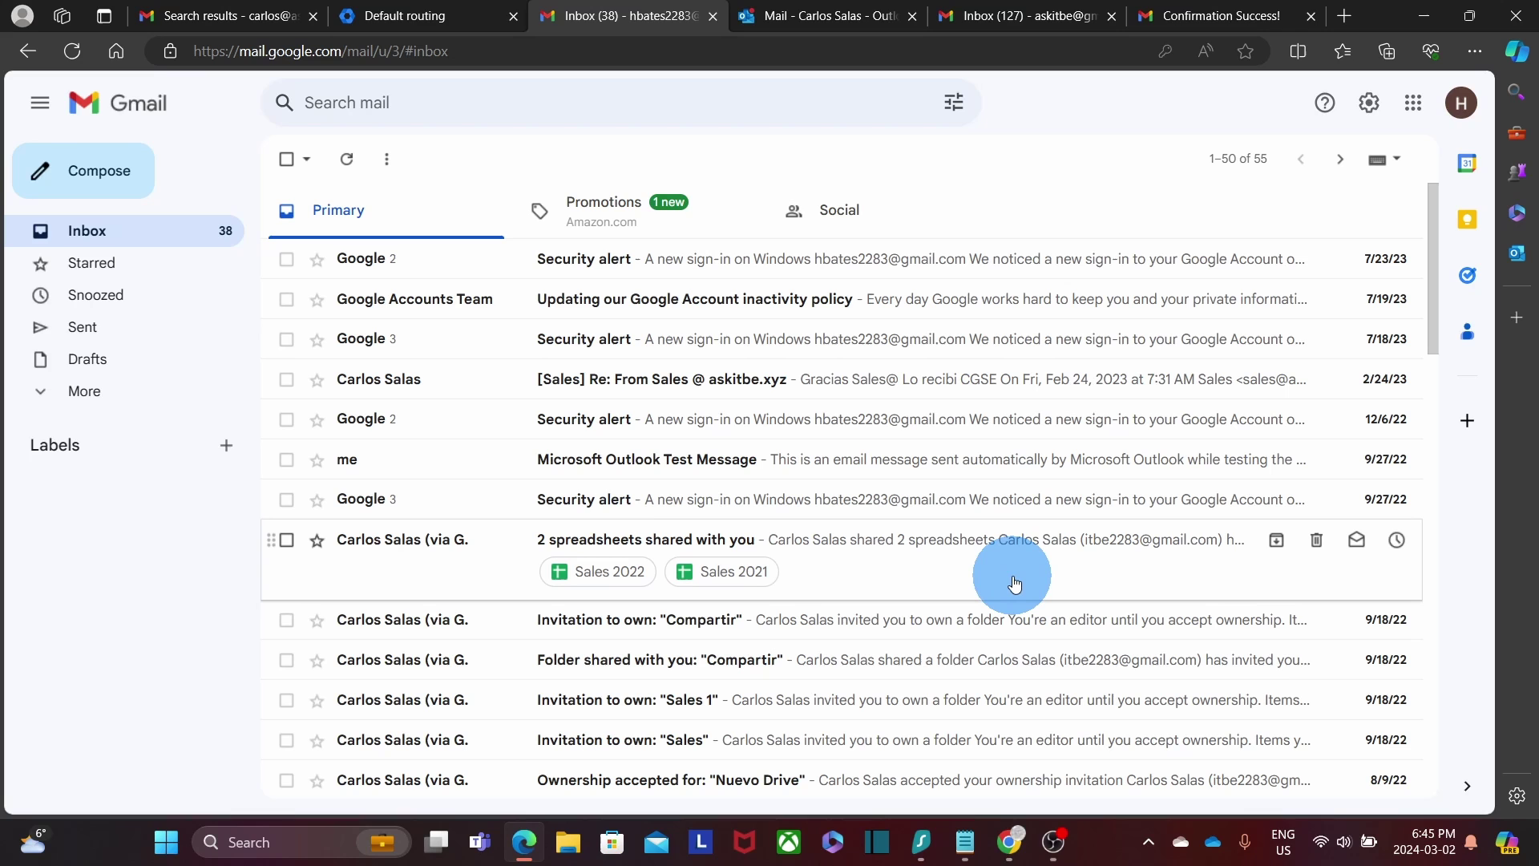
# - Confirm 'Forwarder Test 3' appears in the Workspace inbox and as a forwarded copy in the second inbox
pyautogui.click(231, 18)
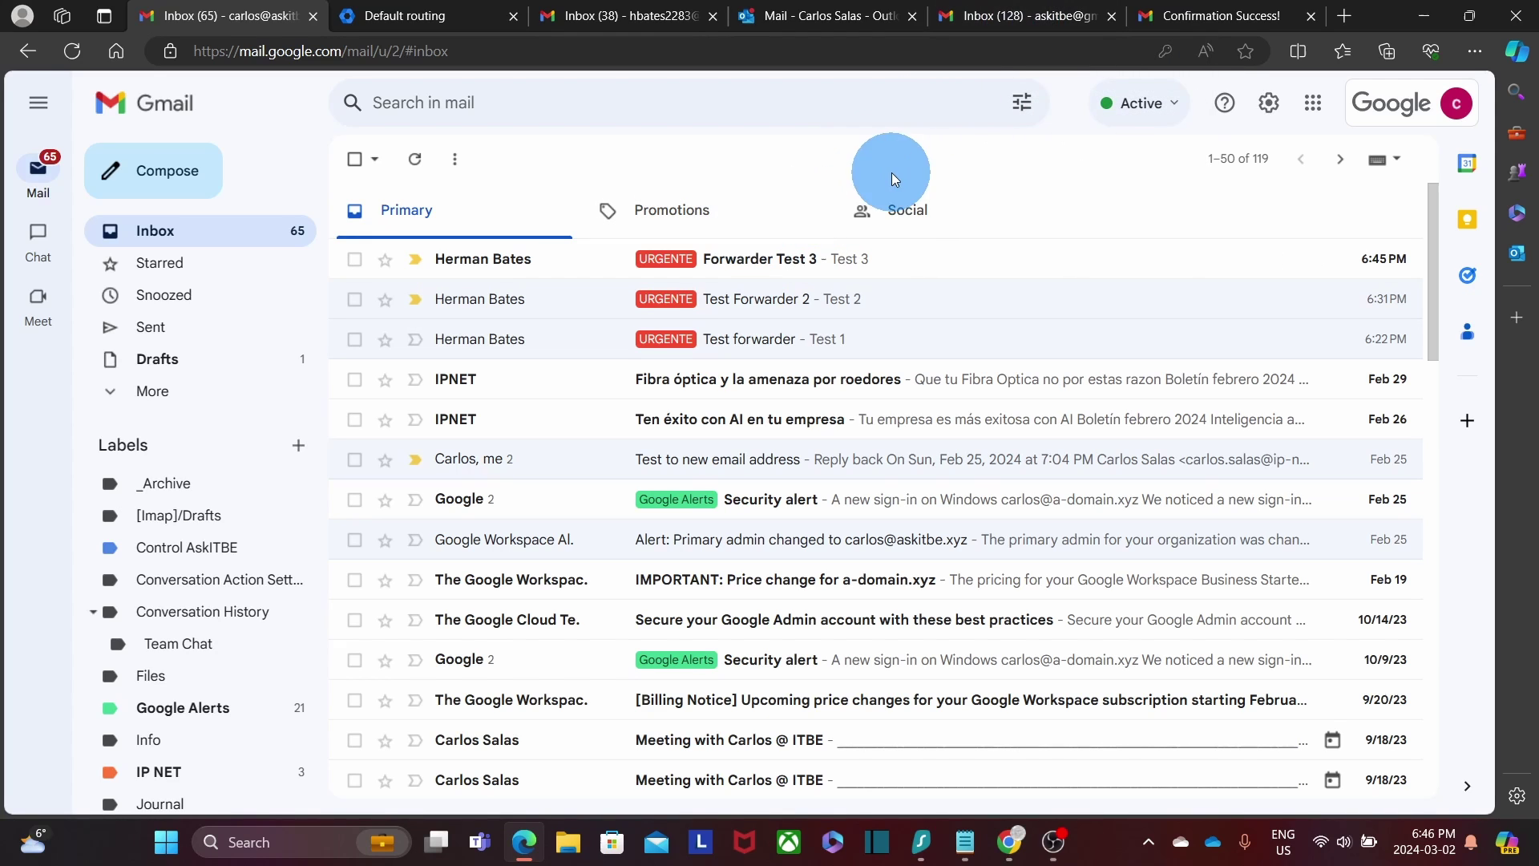
pyautogui.click(1001, 15)
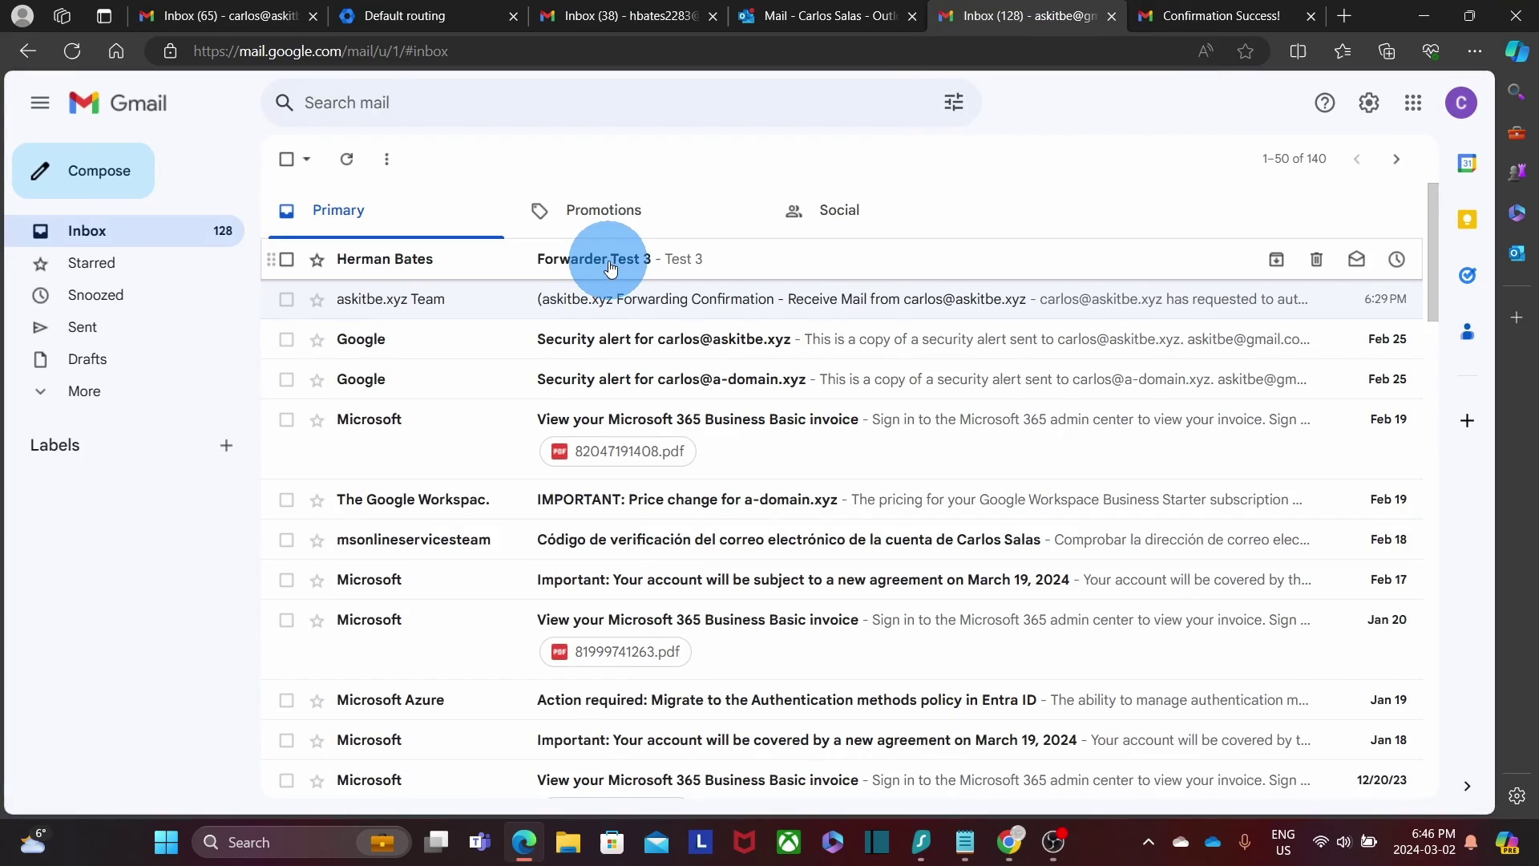